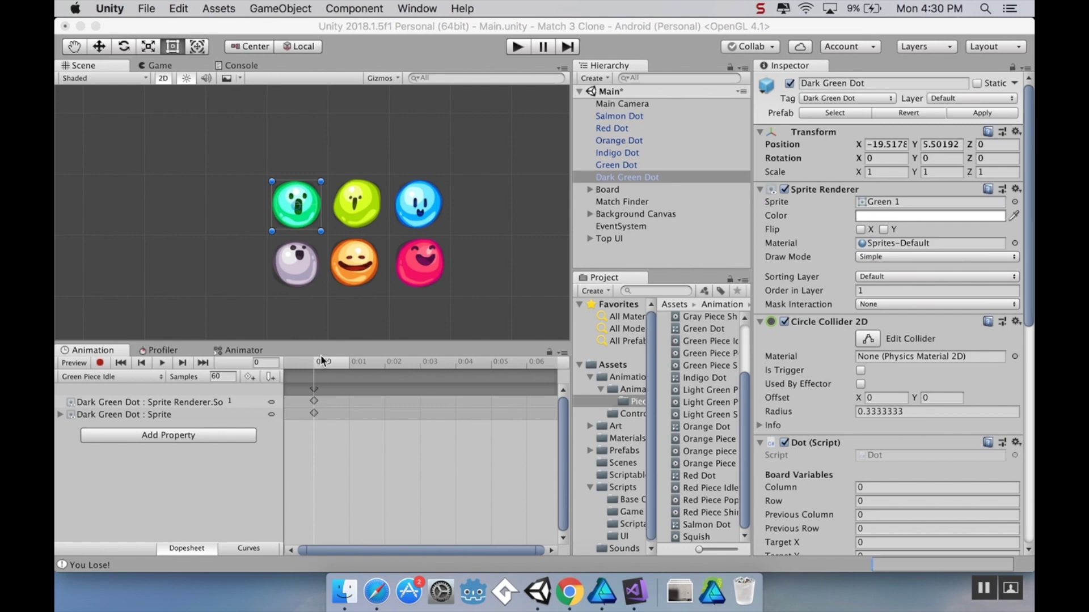
- Create a new animation clip named Landing for the Dark Green Dot in the Piece Animations folder
{"action": "left_click", "coordinate": [313, 217]}
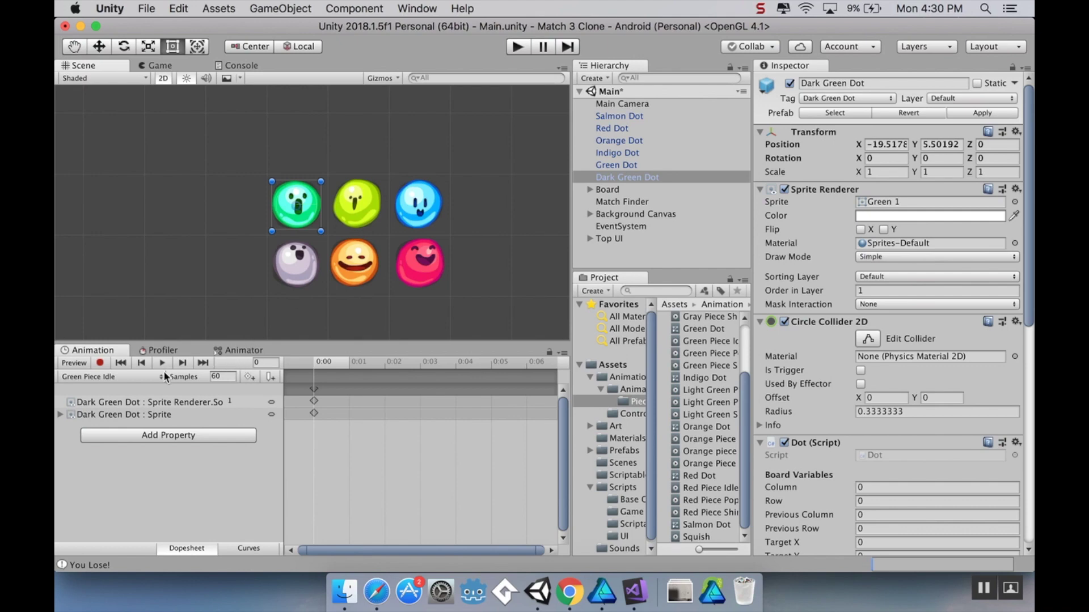
{"action": "left_click", "coordinate": [110, 377]}
{"action": "left_click", "coordinate": [146, 437]}
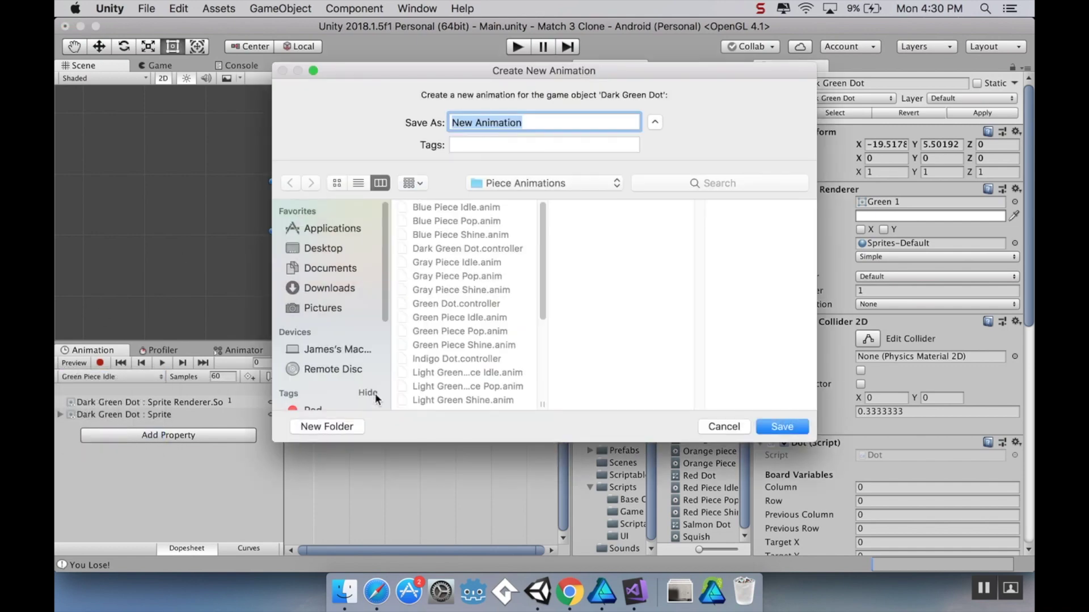
{"action": "type", "text": "Land"}
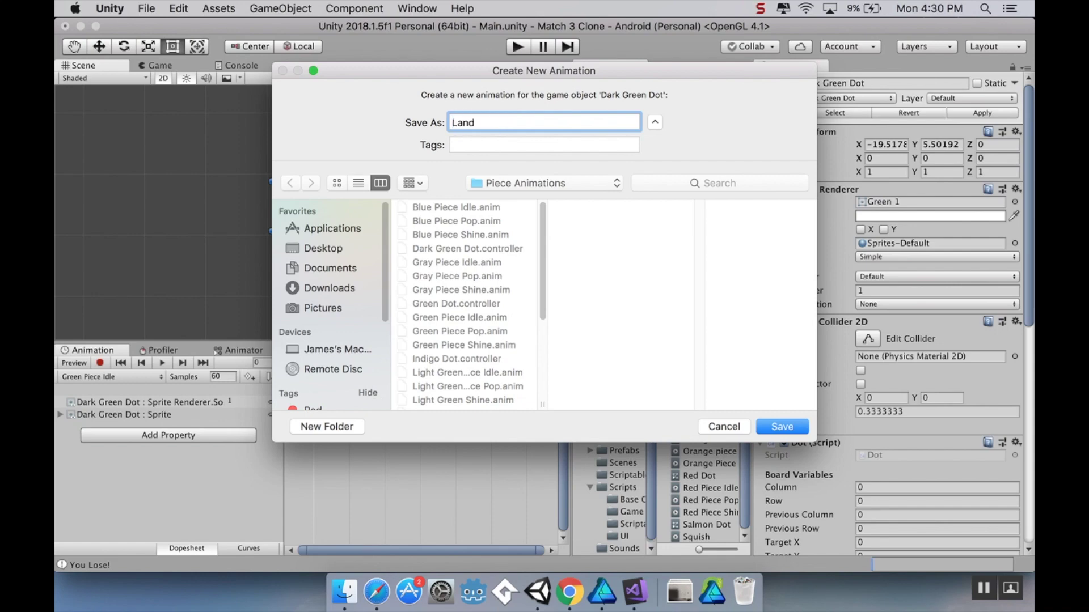
{"action": "type", "text": "ing"}
{"action": "key", "text": "Return"}
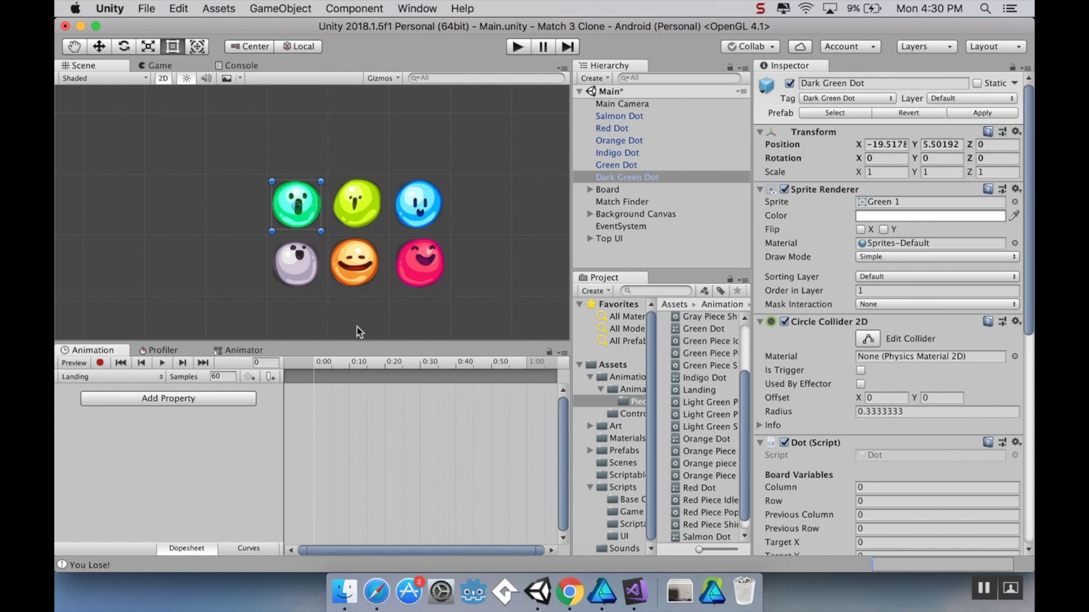
- Start recording the Landing clip and key the Dark Green Dot's scale at 1 on frame 0
{"action": "left_click", "coordinate": [100, 363]}
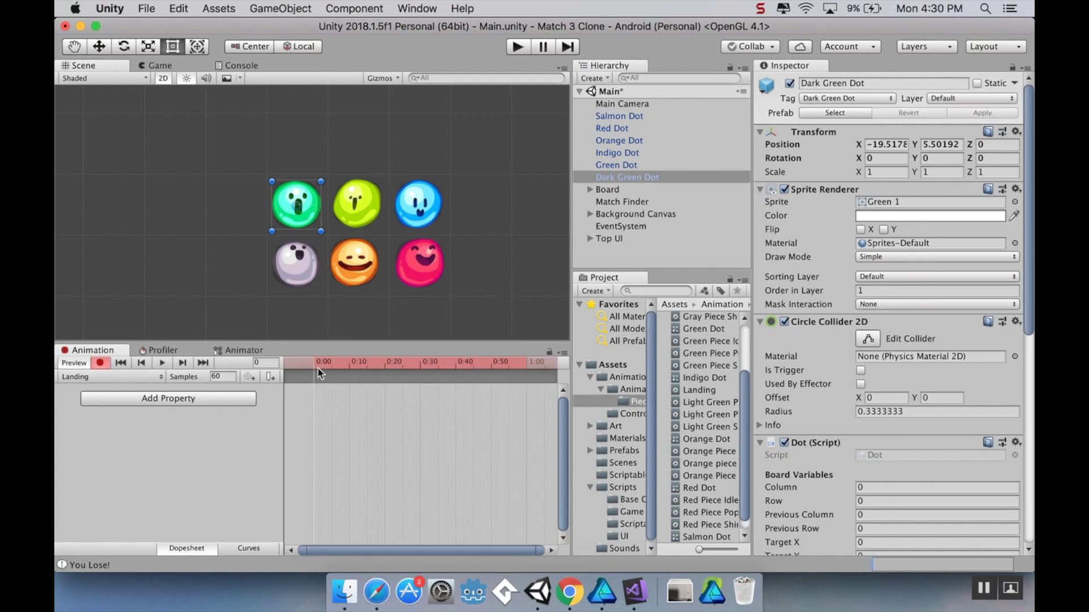
{"action": "left_click", "coordinate": [885, 173]}
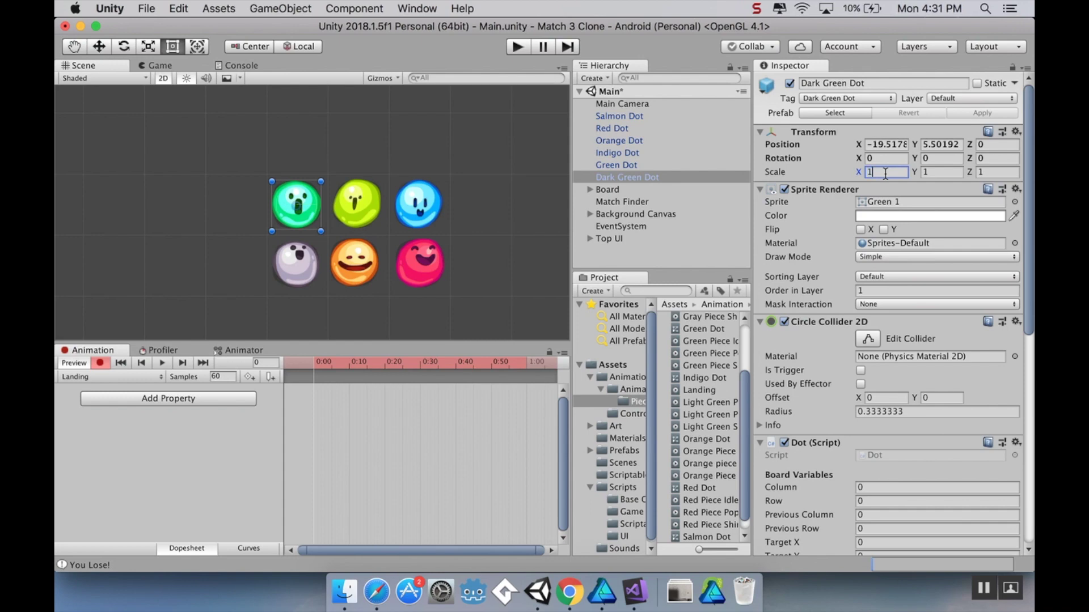
{"action": "key", "text": "BackSpace"}
{"action": "type", "text": "1"}
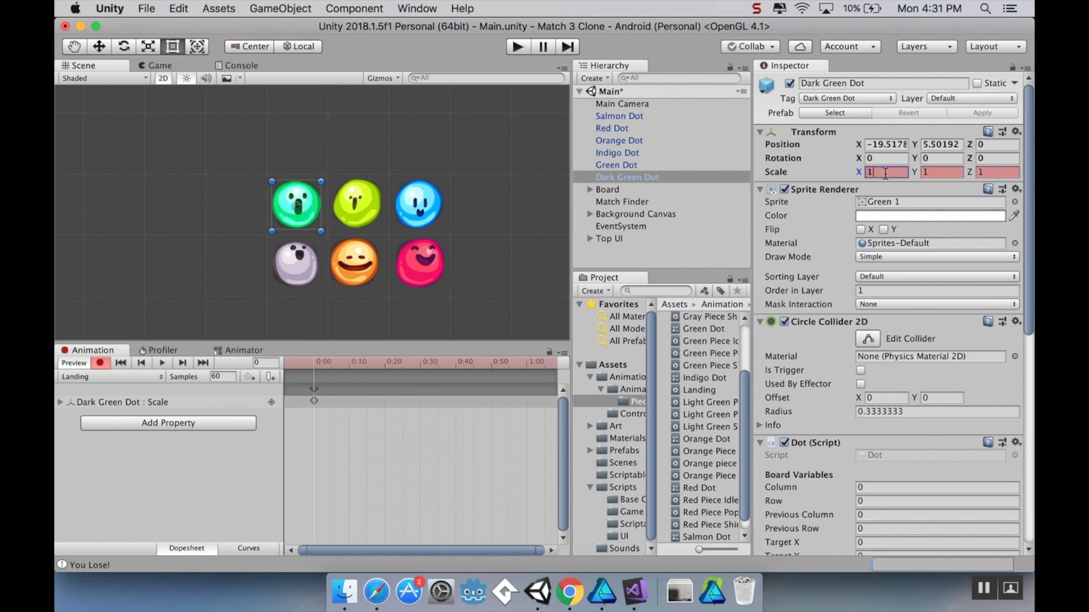
{"action": "key", "text": "Tab"}
{"action": "key", "text": "Tab"}
- Key the dot's scale at frame 30 with X 1.2 and Y 0.8, and return the playhead to frame 0
{"action": "left_click", "coordinate": [354, 369]}
{"action": "left_click_drag", "start_coordinate": [351, 367], "coordinate": [421, 372]}
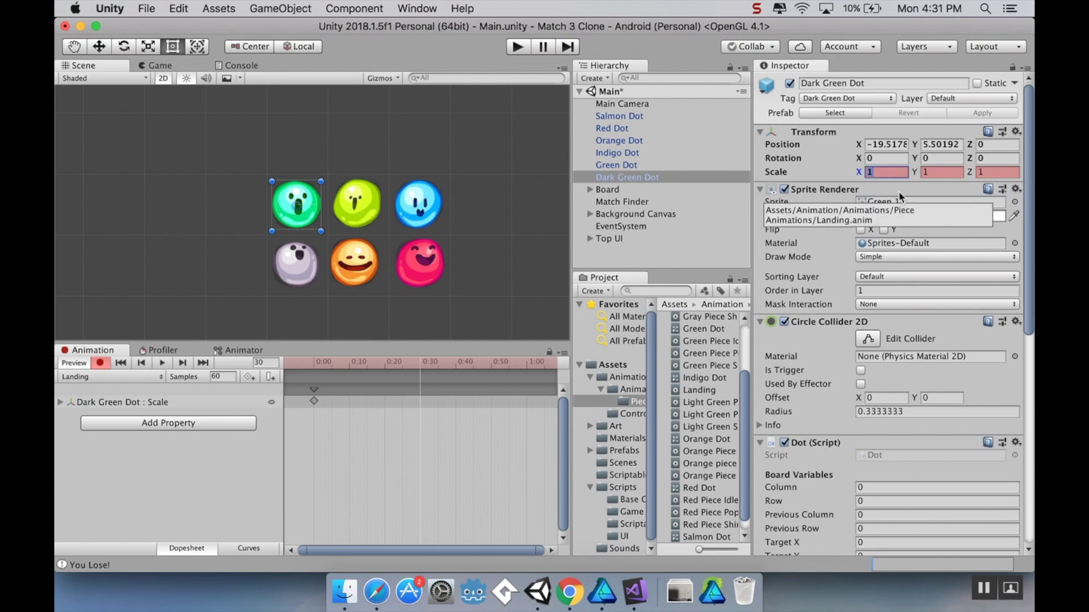
{"action": "type", "text": "1.2"}
{"action": "key", "text": "Tab"}
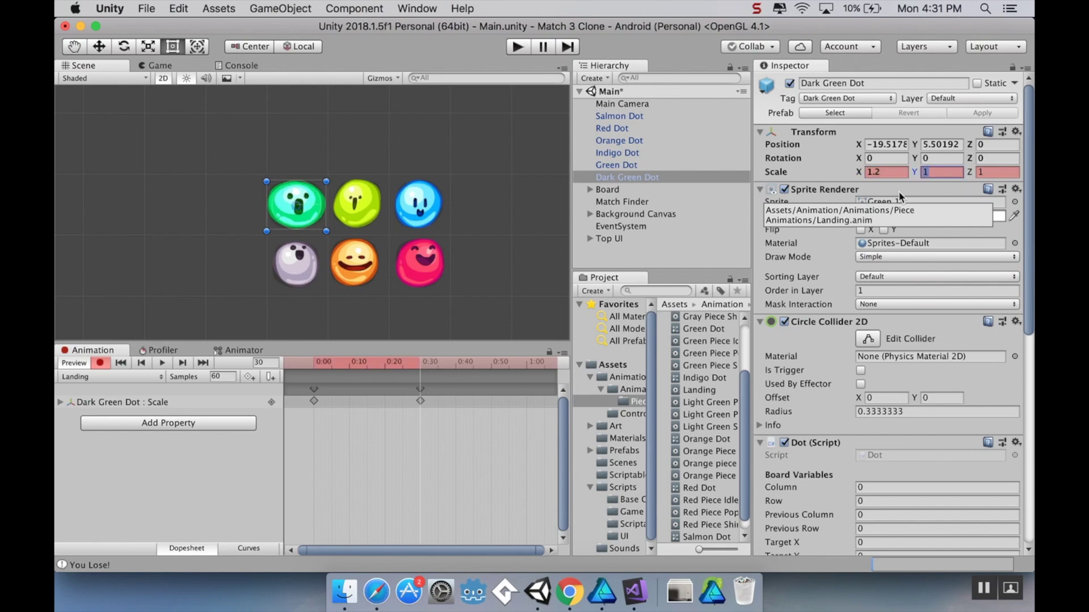
{"action": "type", "text": ".8"}
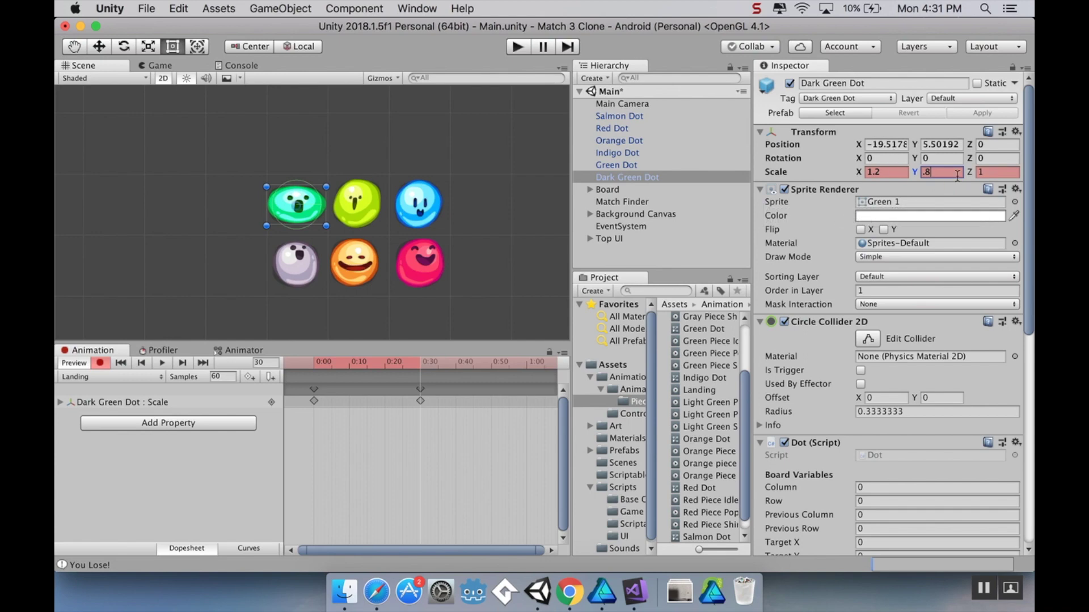
{"action": "left_click_drag", "start_coordinate": [421, 364], "coordinate": [299, 369]}
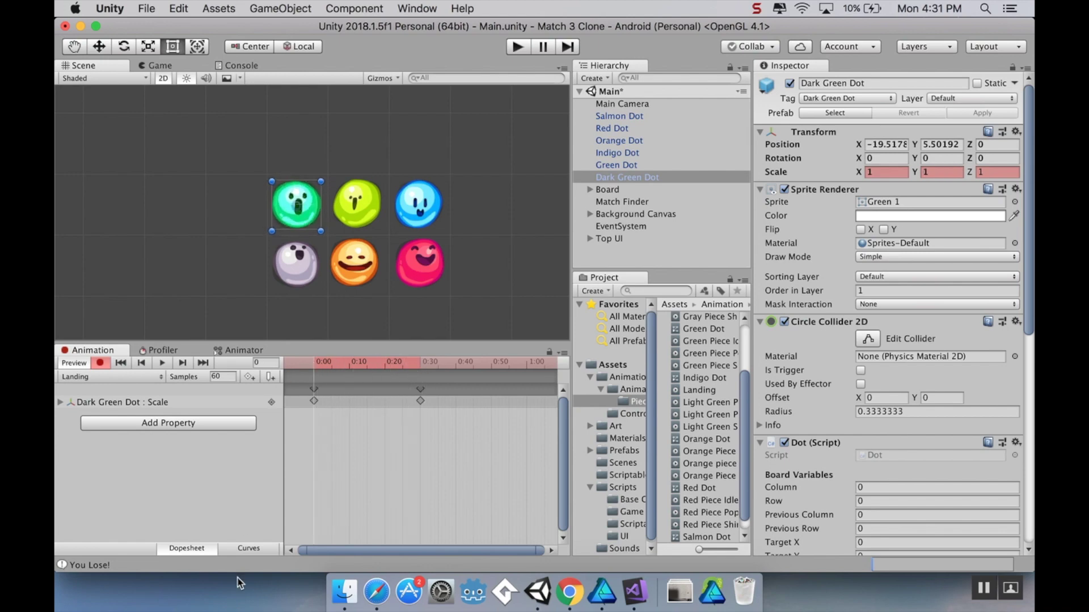
- In the curve view, tilt the frame 30 tangents so the scale X curve bows upward and the scale Y curve bows downward
{"action": "left_click", "coordinate": [248, 548]}
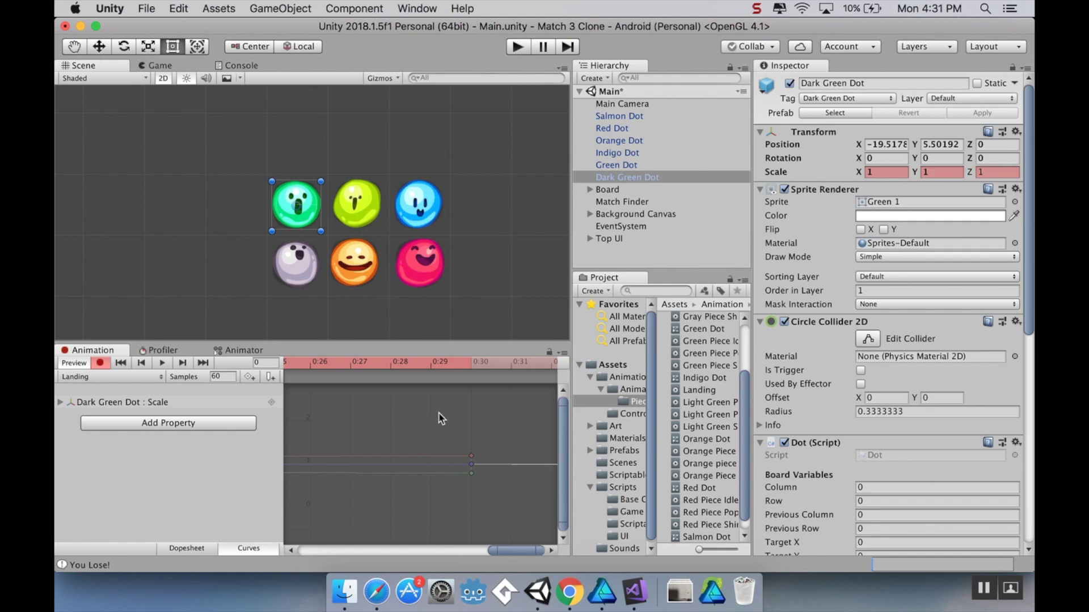
{"action": "left_click_drag", "start_coordinate": [432, 362], "coordinate": [476, 362]}
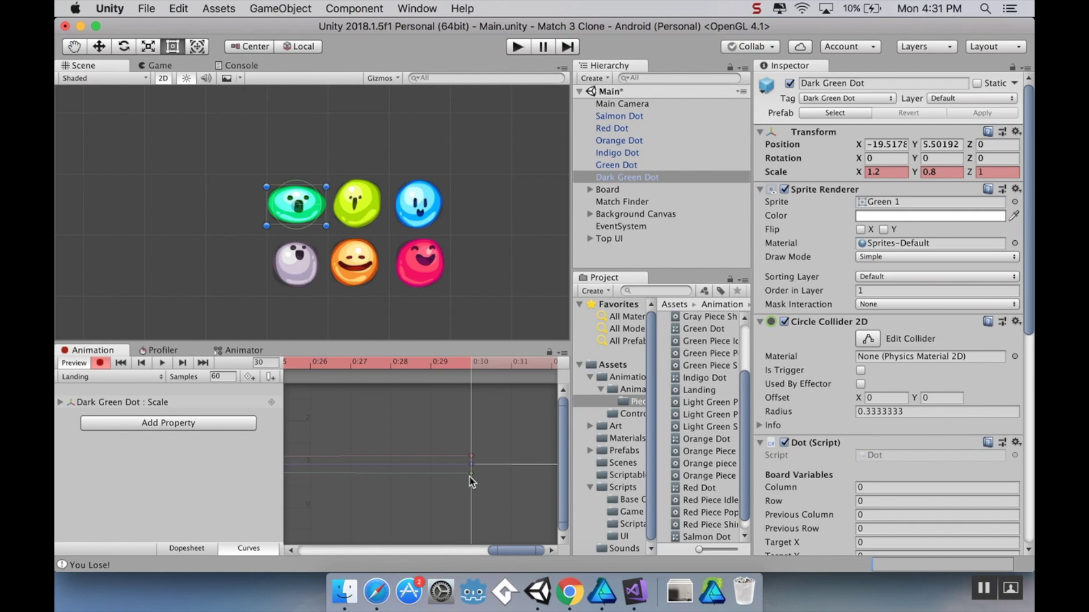
{"action": "left_click", "coordinate": [472, 457]}
{"action": "left_click_drag", "start_coordinate": [434, 457], "coordinate": [434, 452]}
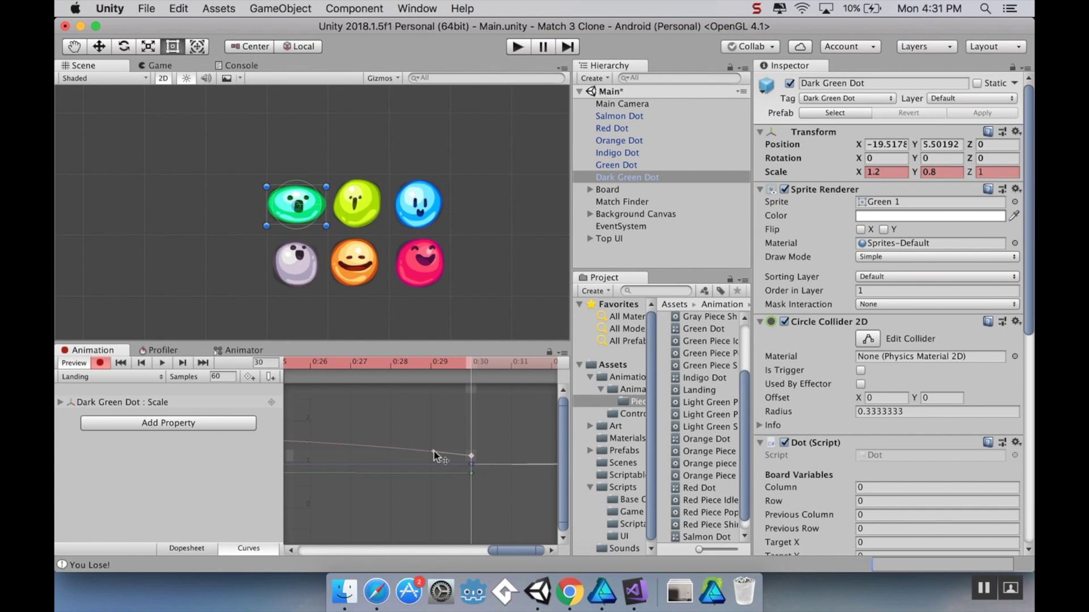
{"action": "left_click", "coordinate": [471, 473]}
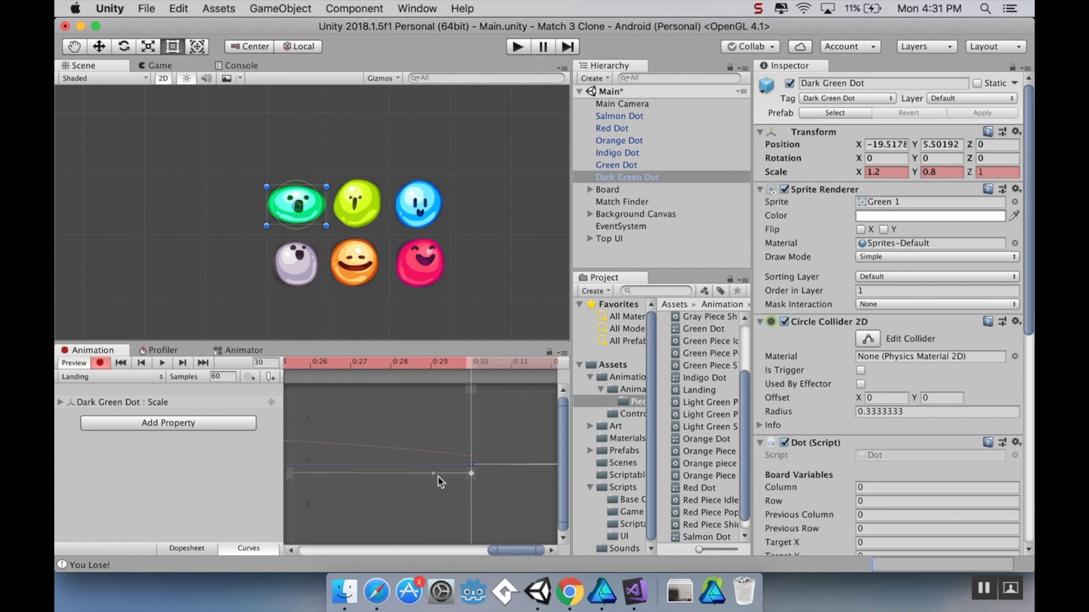
{"action": "left_click_drag", "start_coordinate": [433, 474], "coordinate": [434, 478]}
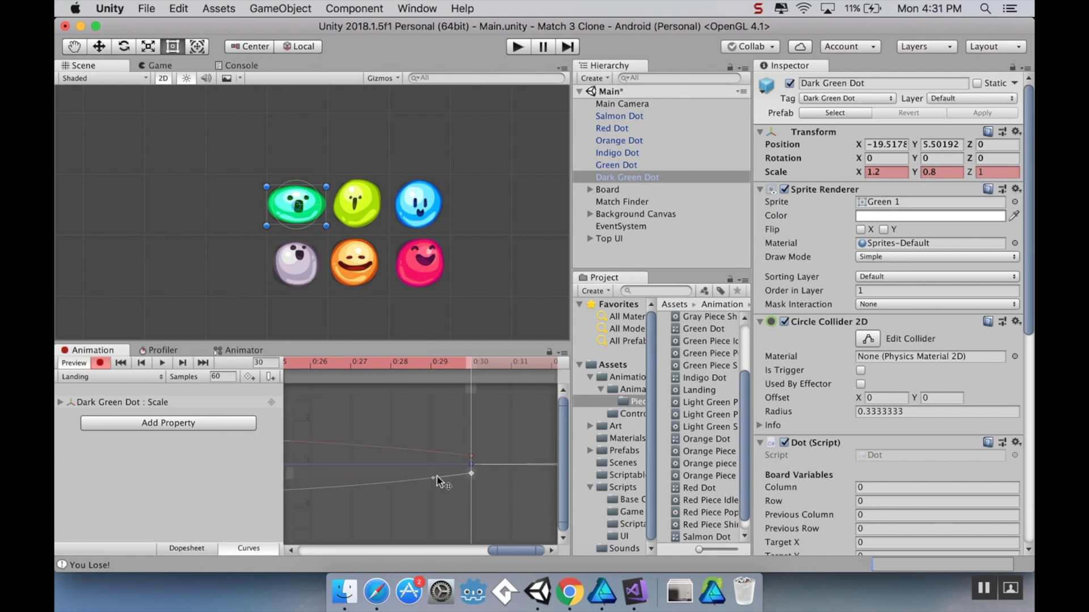
- Preview the Landing clip's playback, stop recording, and return to the dopesheet view
{"action": "left_click", "coordinate": [161, 365]}
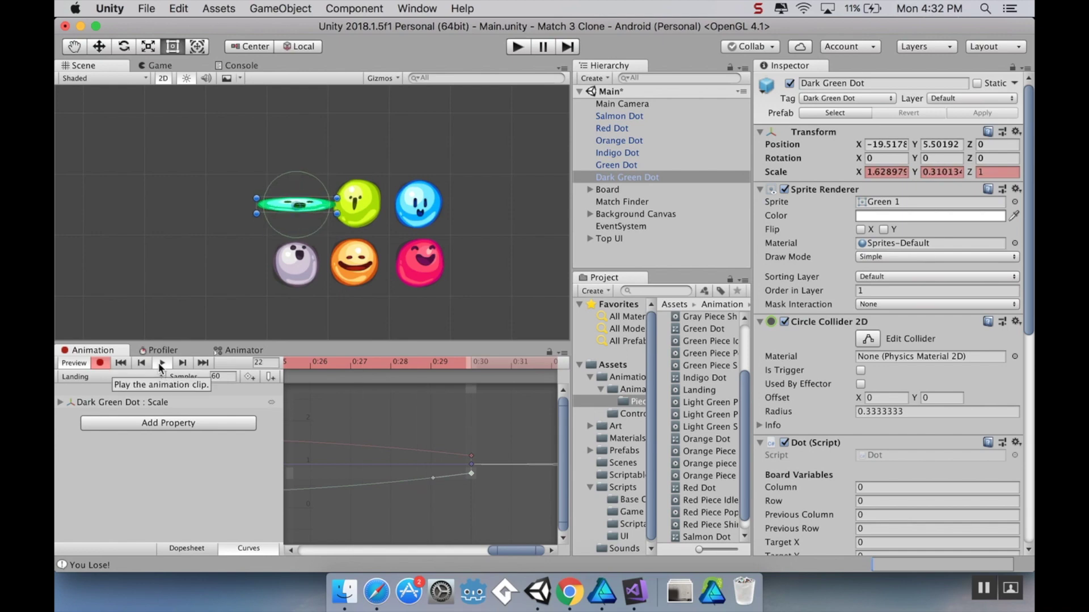
{"action": "left_click", "coordinate": [161, 365]}
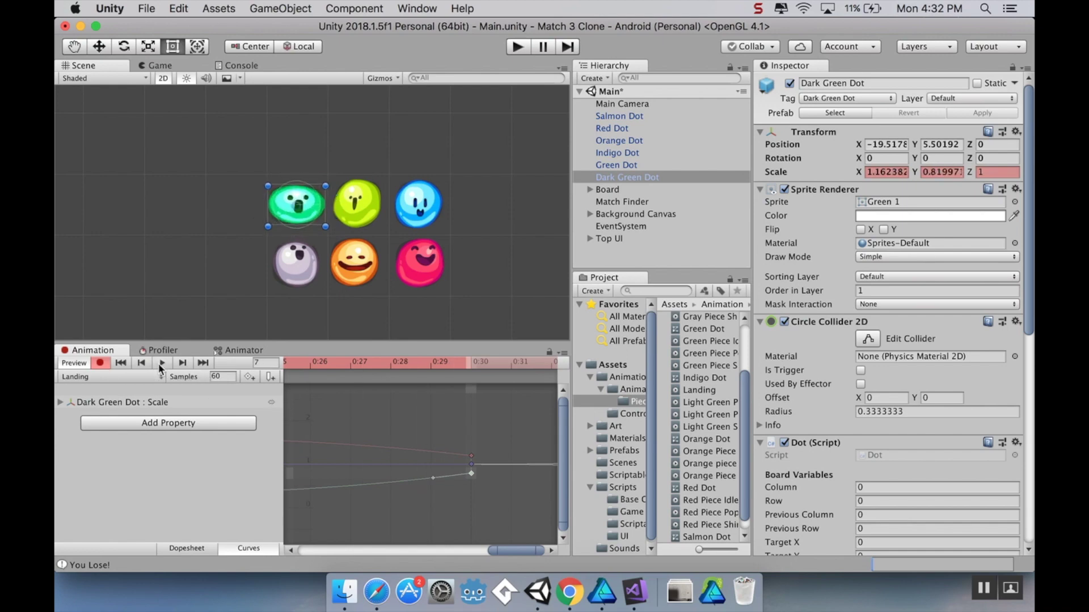
{"action": "left_click", "coordinate": [100, 363]}
{"action": "scroll", "coordinate": [227, 334], "scroll_direction": "down", "scroll_amount": 5}
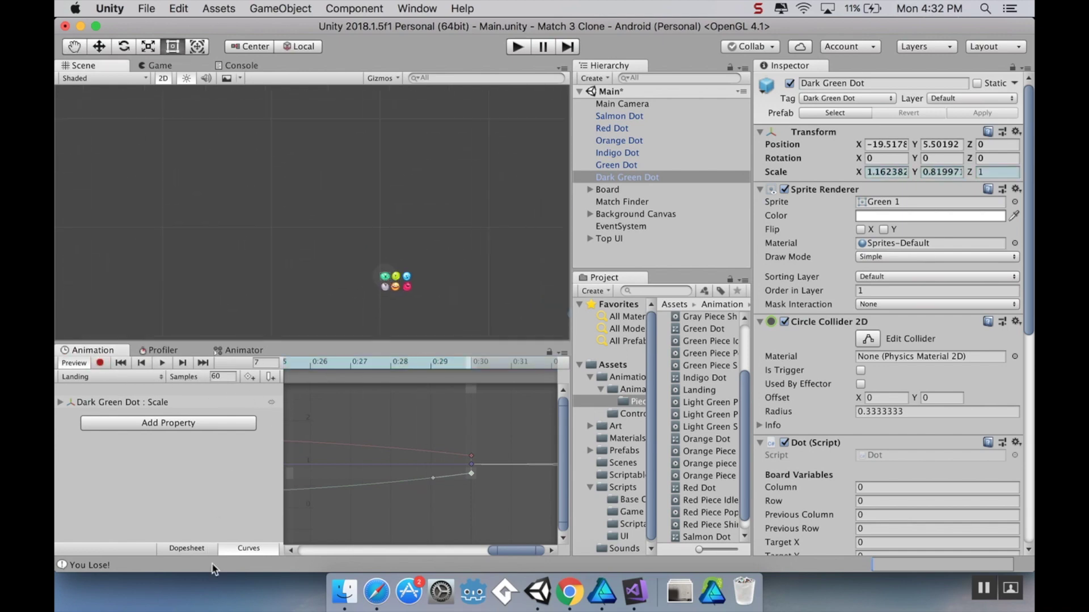
{"action": "left_click", "coordinate": [186, 549]}
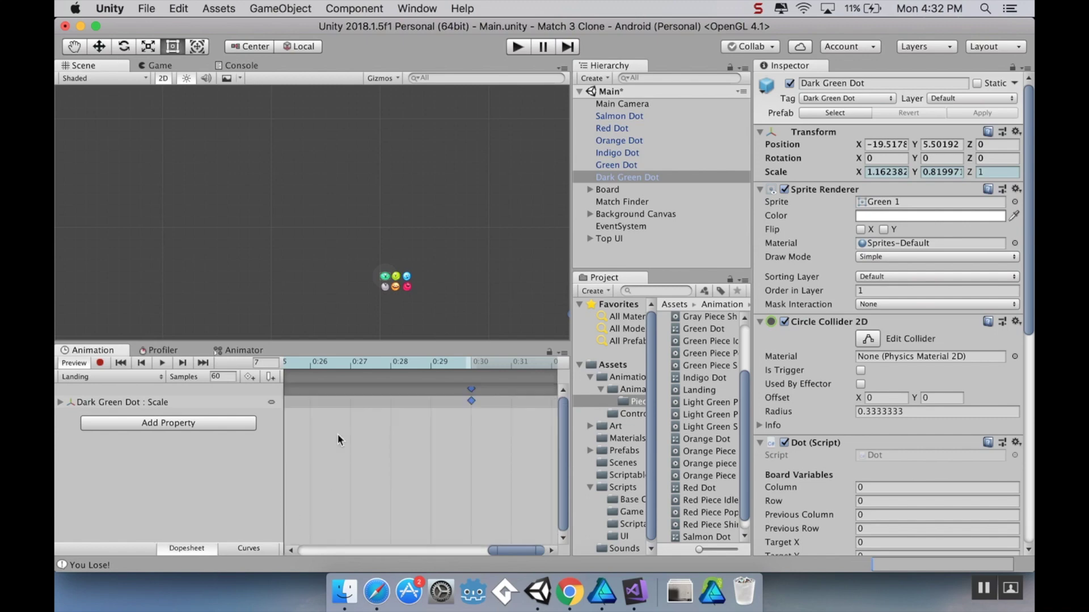
- Make Landing the layer default state in the Dark Green Dot's animator controller
{"action": "left_click", "coordinate": [223, 354]}
{"action": "scroll", "coordinate": [391, 447], "scroll_direction": "down", "scroll_amount": 3}
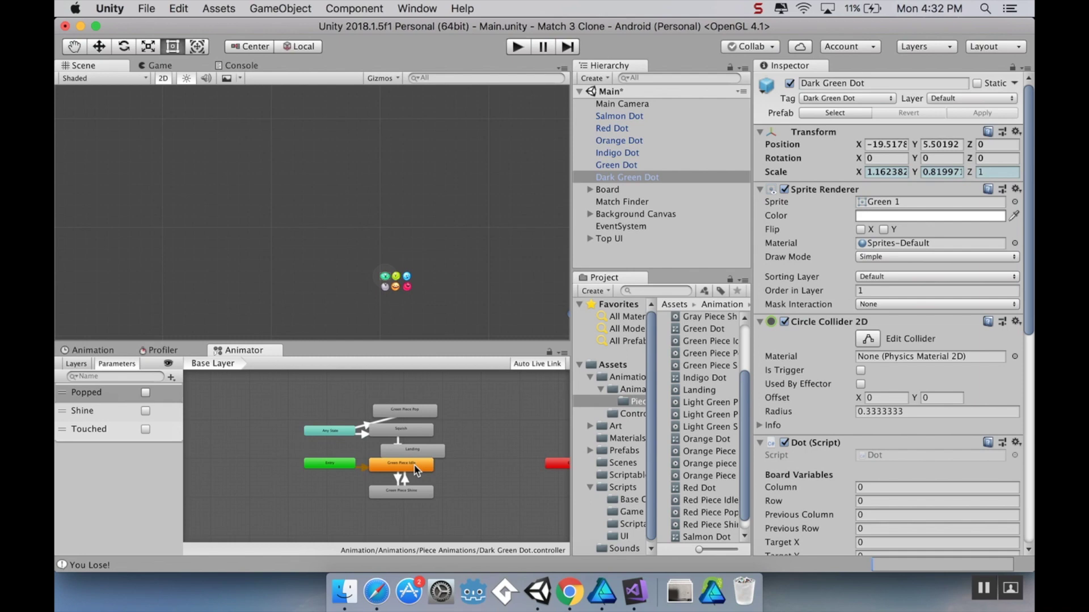
{"action": "scroll", "coordinate": [437, 469], "scroll_direction": "up", "scroll_amount": 5}
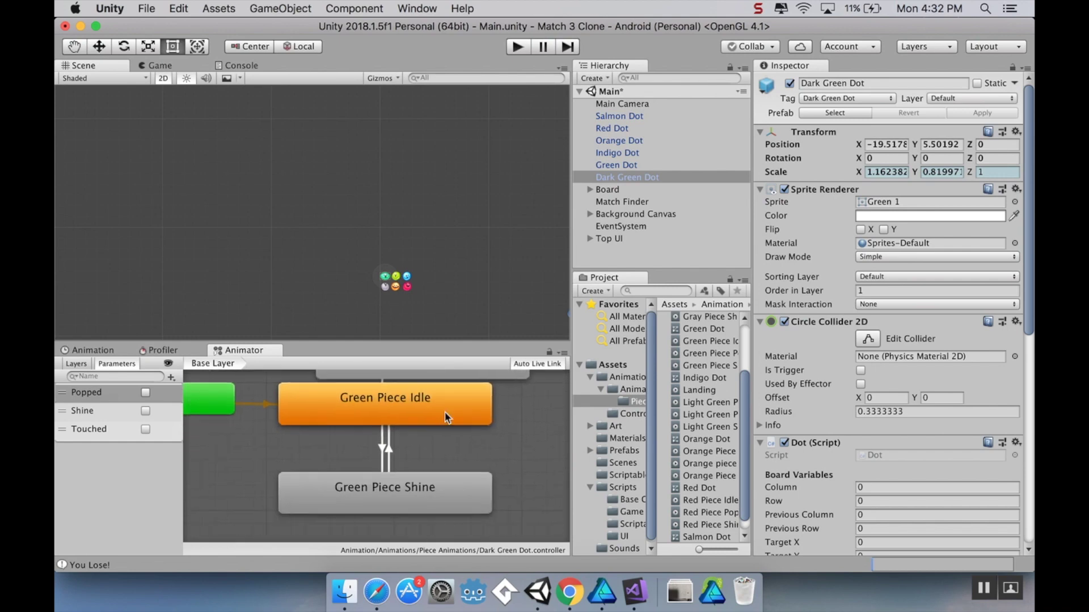
{"action": "middle_click_drag", "start_coordinate": [445, 418], "coordinate": [469, 455]}
{"action": "right_click", "coordinate": [451, 406]}
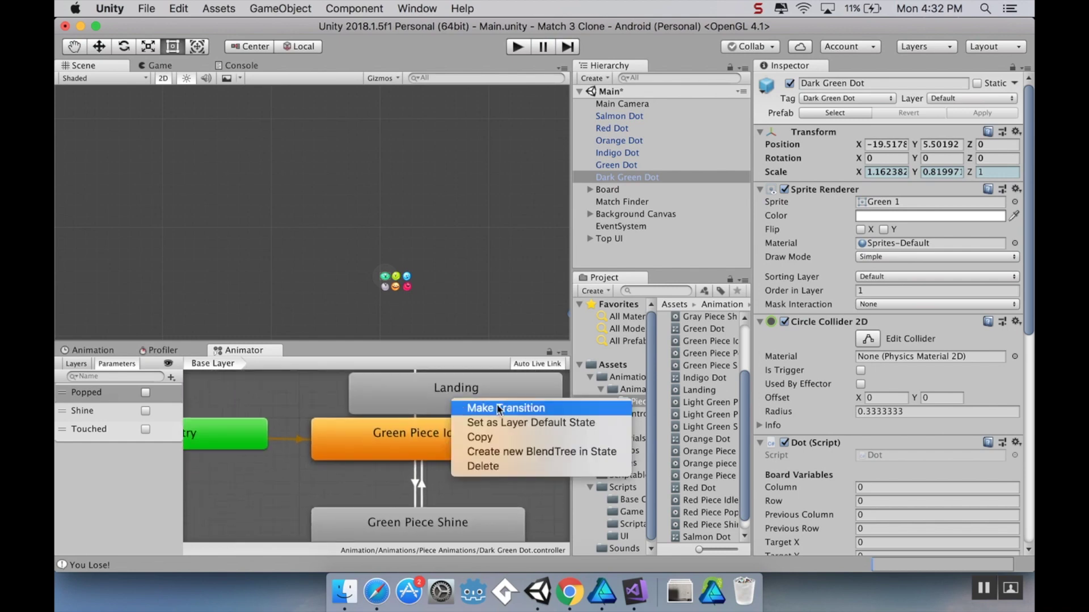
{"action": "left_click", "coordinate": [423, 397]}
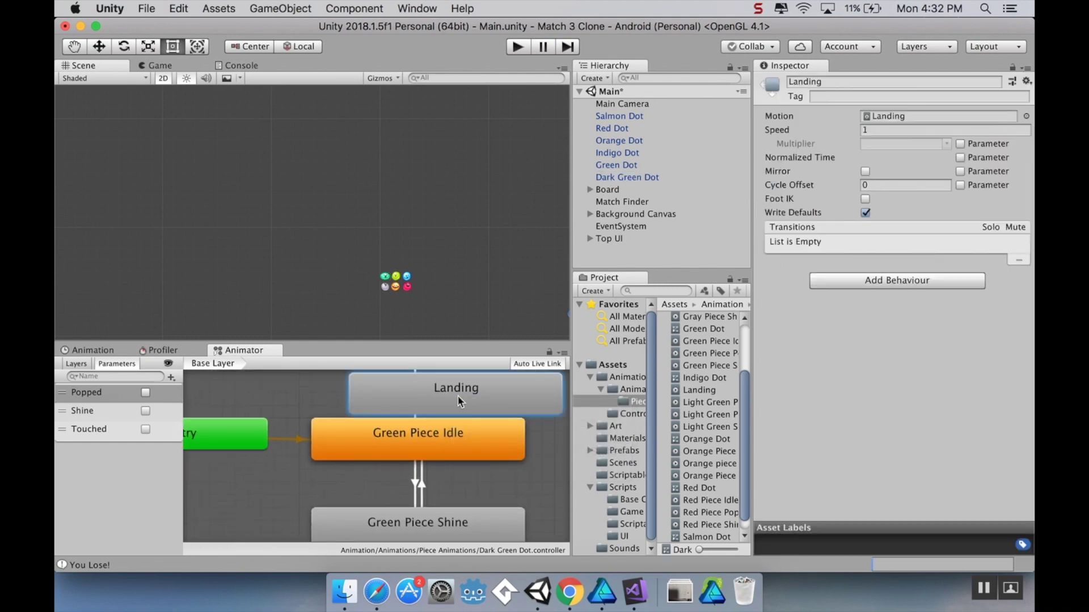
{"action": "right_click", "coordinate": [458, 401]}
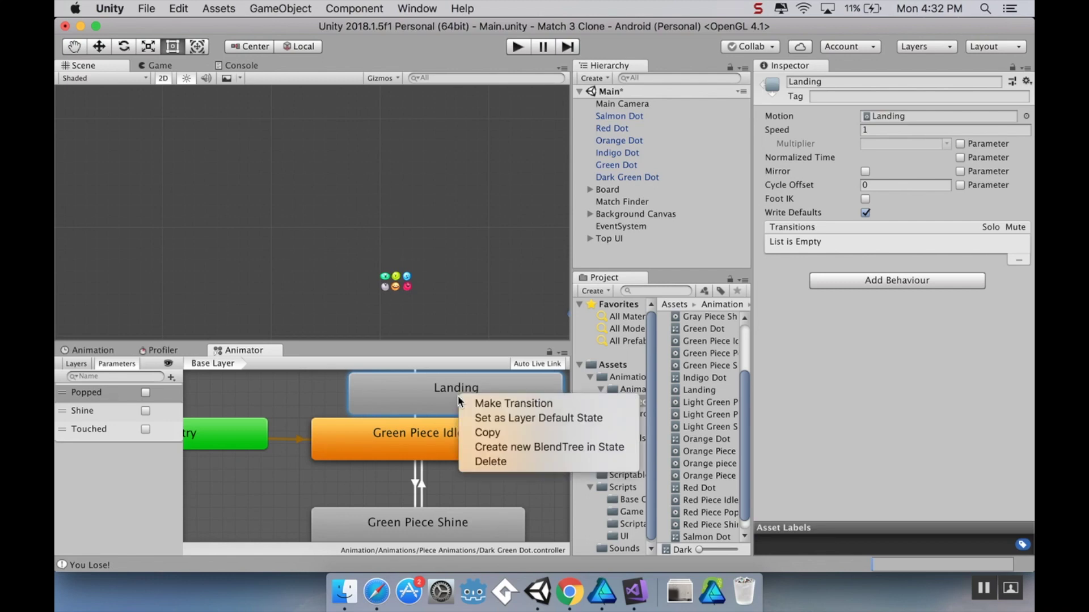
{"action": "left_click", "coordinate": [516, 421]}
- Rearrange the state graph with Landing below Entry and Green Piece Idle above Green Piece Shine, both to the right of Landing
{"action": "left_click_drag", "start_coordinate": [476, 410], "coordinate": [350, 417]}
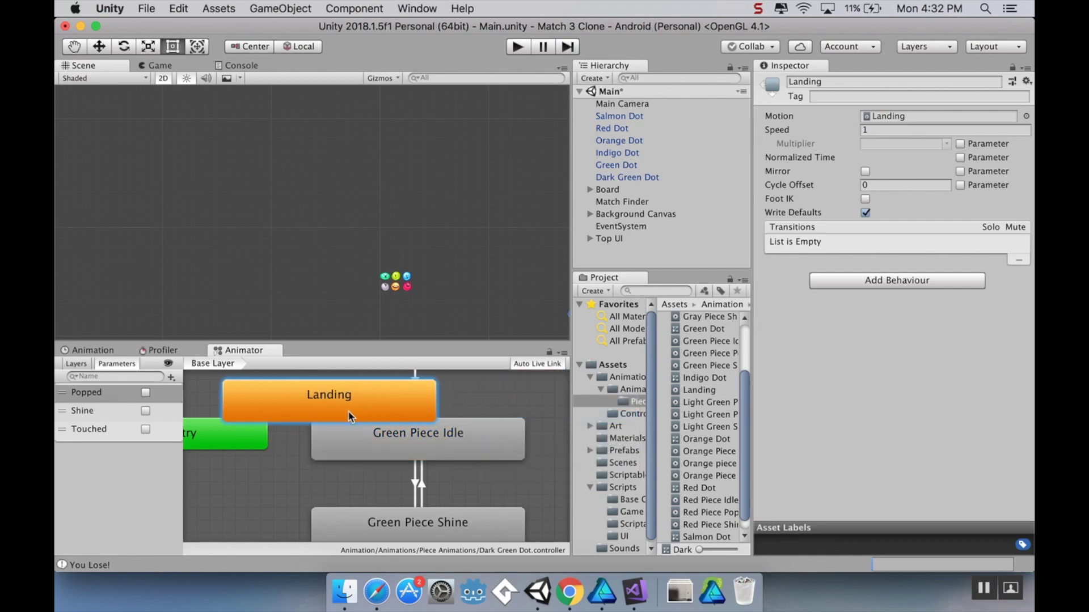
{"action": "left_click", "coordinate": [481, 448]}
{"action": "scroll", "coordinate": [488, 471], "scroll_direction": "down", "scroll_amount": 5}
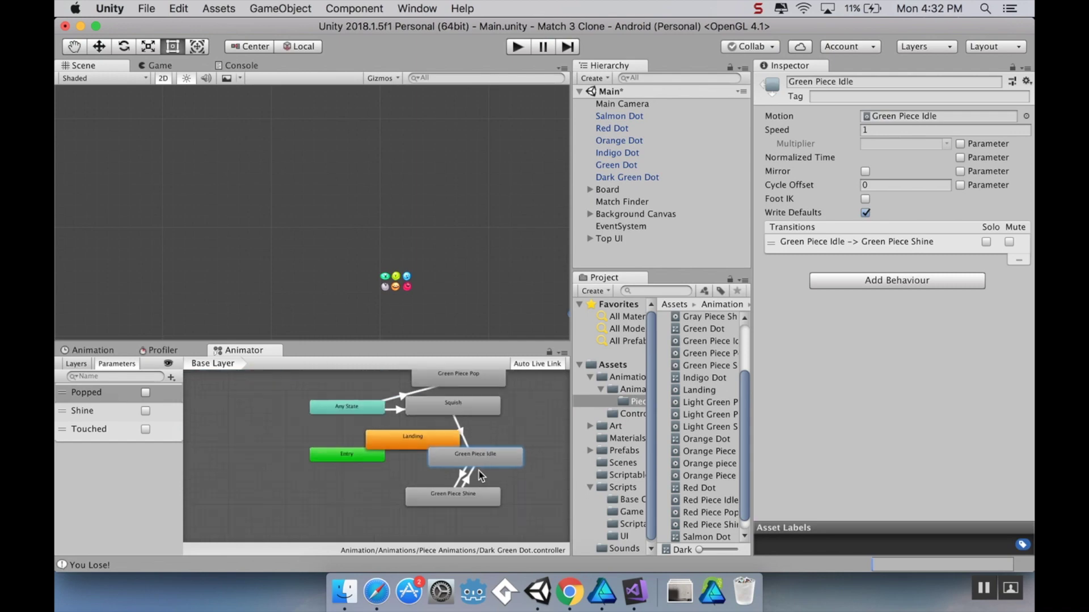
{"action": "middle_click_drag", "start_coordinate": [472, 480], "coordinate": [420, 478]}
{"action": "left_click_drag", "start_coordinate": [422, 489], "coordinate": [496, 489]}
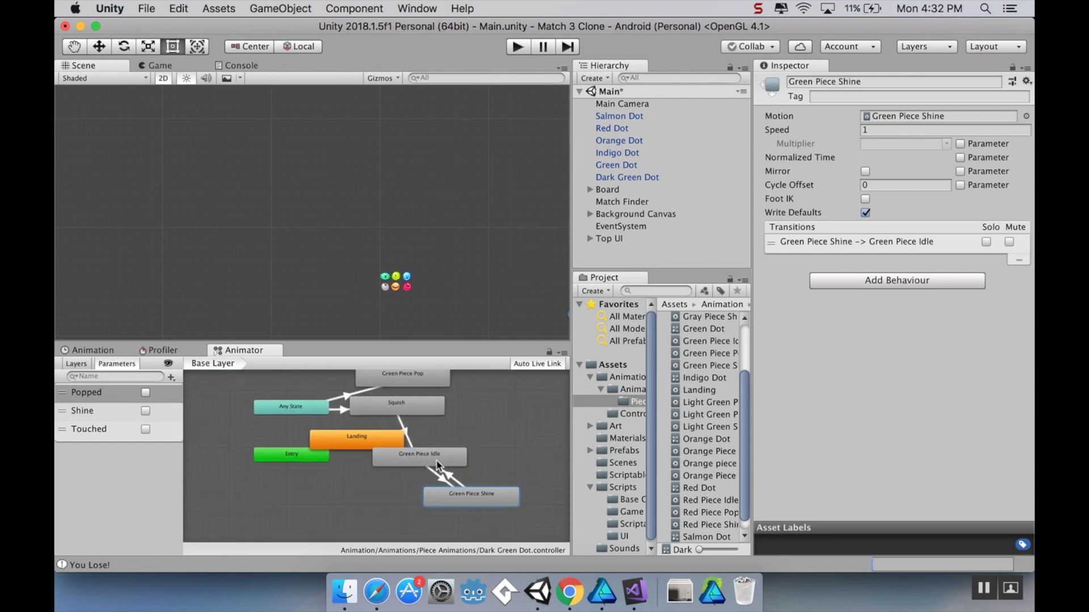
{"action": "left_click_drag", "start_coordinate": [437, 464], "coordinate": [488, 459]}
{"action": "left_click_drag", "start_coordinate": [383, 447], "coordinate": [371, 493]}
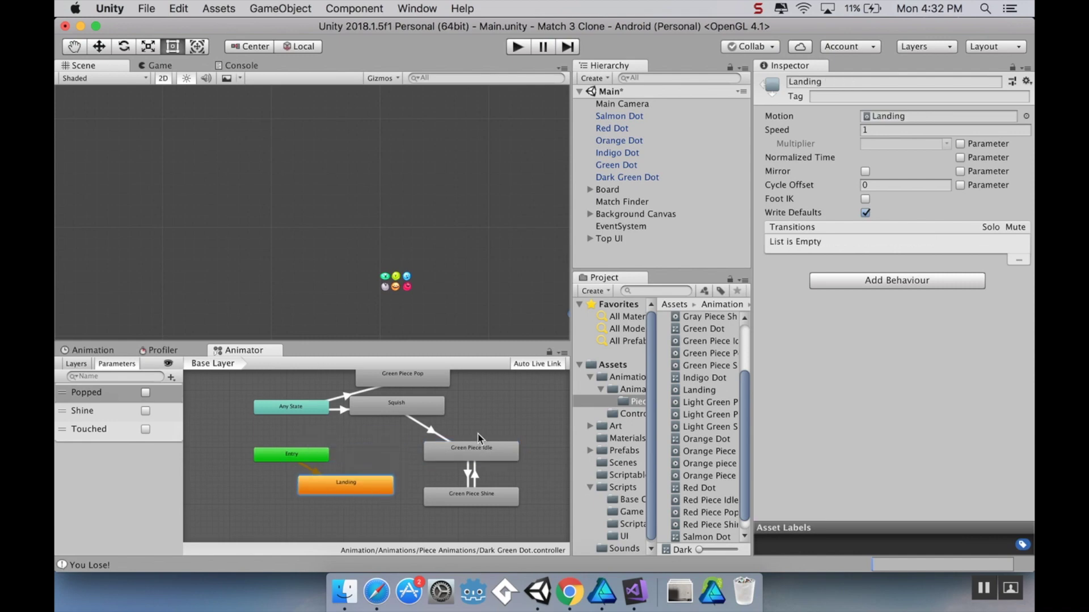
- Add a transition from the Landing state to Green Piece Idle
{"action": "right_click", "coordinate": [372, 483]}
{"action": "left_click", "coordinate": [397, 484]}
{"action": "left_click", "coordinate": [436, 457]}
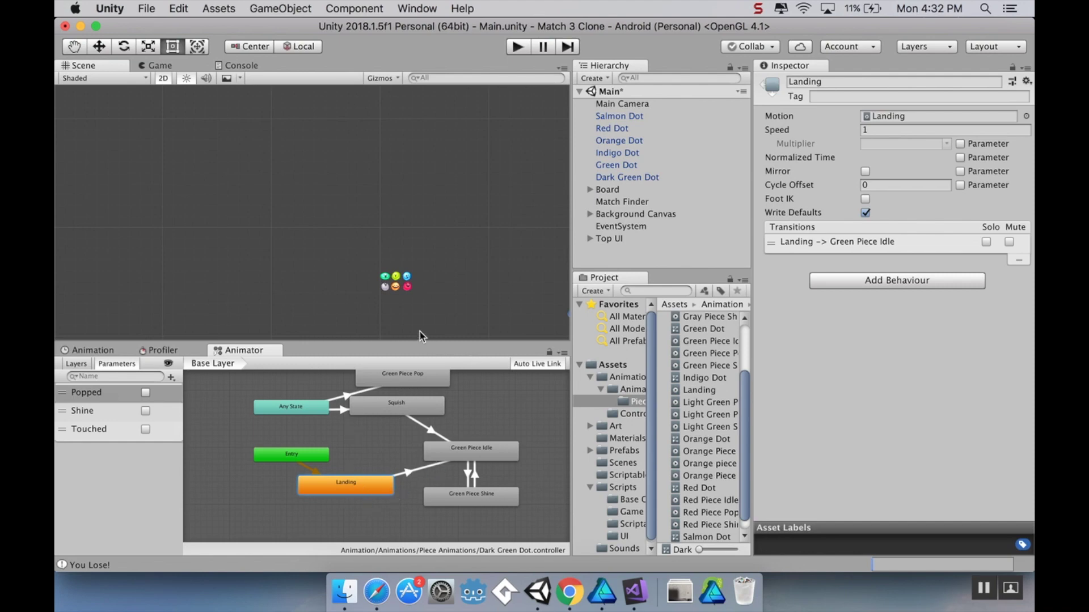
- Show the blue Salmon Dot's state graph and move Blue Piece Idle and Blue Piece Shine to the right, away from Entry
{"action": "scroll", "coordinate": [396, 286], "scroll_direction": "up", "scroll_amount": 3}
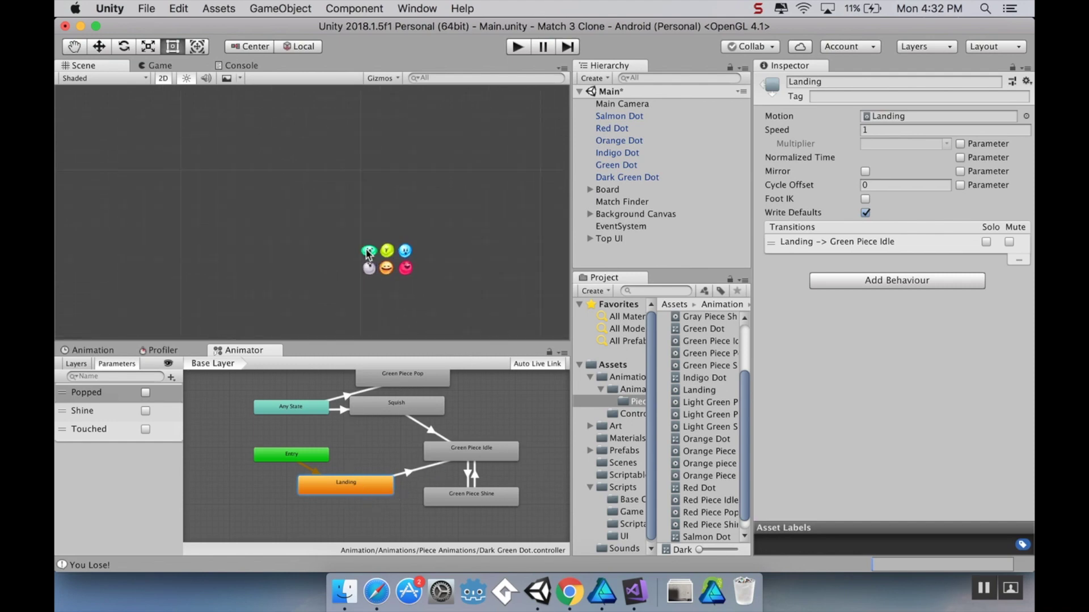
{"action": "scroll", "coordinate": [369, 253], "scroll_direction": "up", "scroll_amount": 5}
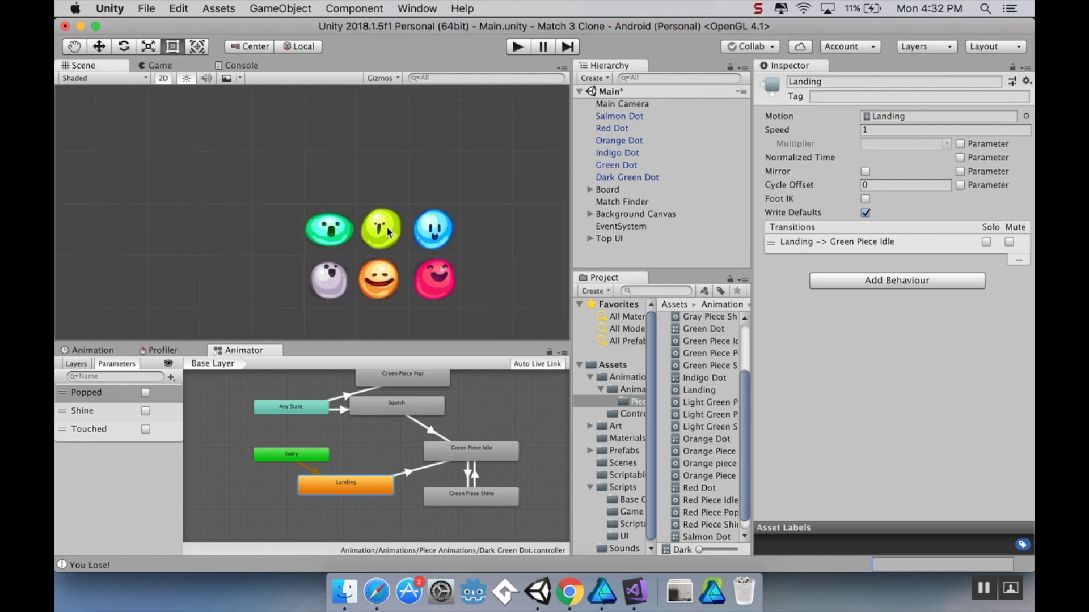
{"action": "left_click", "coordinate": [438, 244]}
{"action": "scroll", "coordinate": [368, 442], "scroll_direction": "up", "scroll_amount": 3}
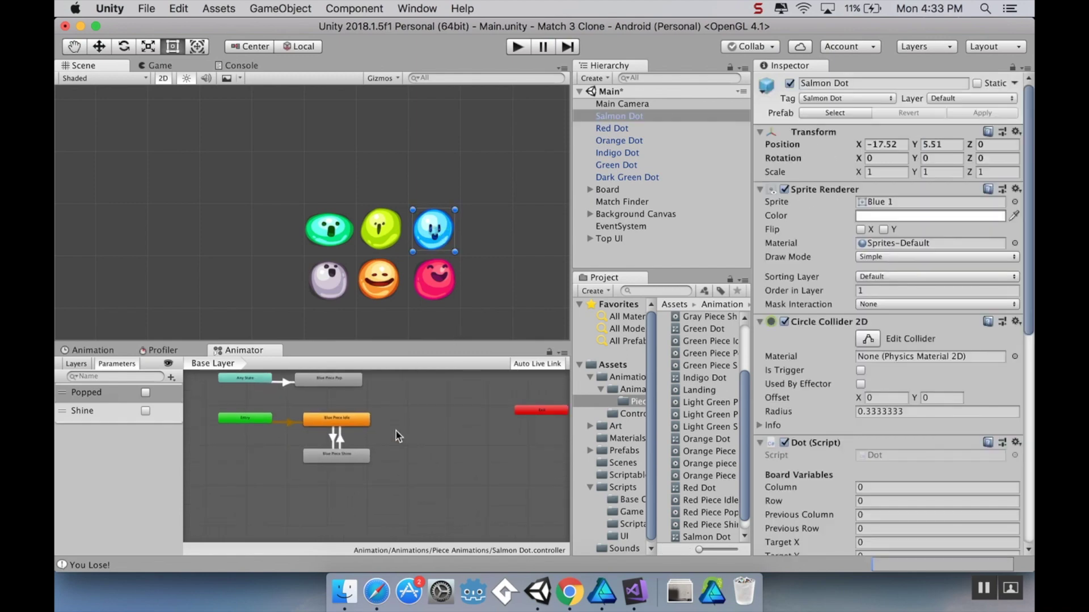
{"action": "middle_click_drag", "start_coordinate": [390, 446], "coordinate": [450, 442]}
{"action": "left_click", "coordinate": [391, 417]}
{"action": "left_click_drag", "start_coordinate": [390, 416], "coordinate": [529, 417]}
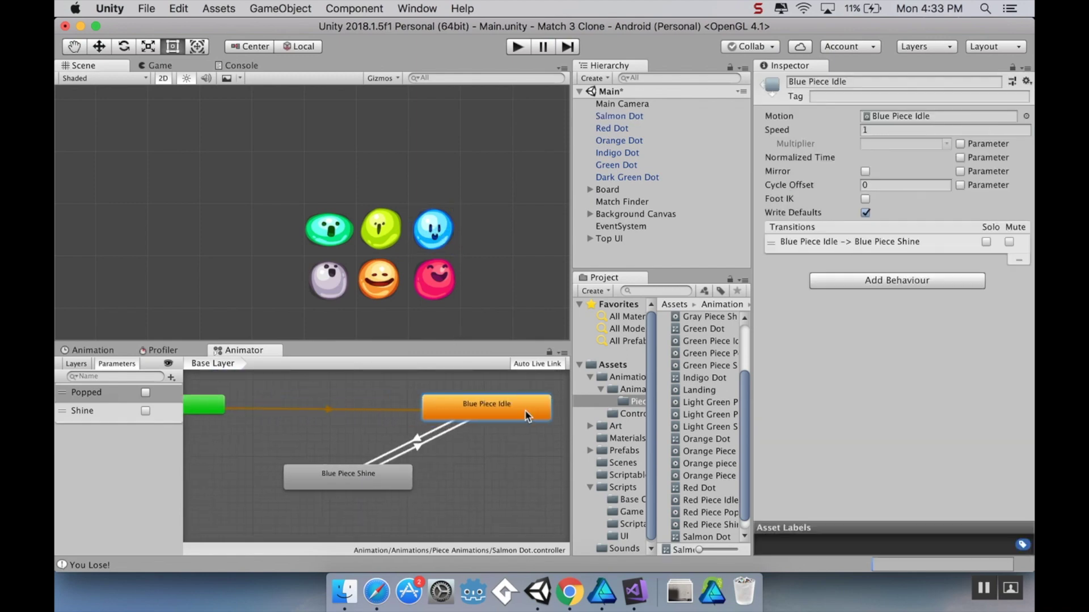
{"action": "left_click_drag", "start_coordinate": [330, 483], "coordinate": [468, 479]}
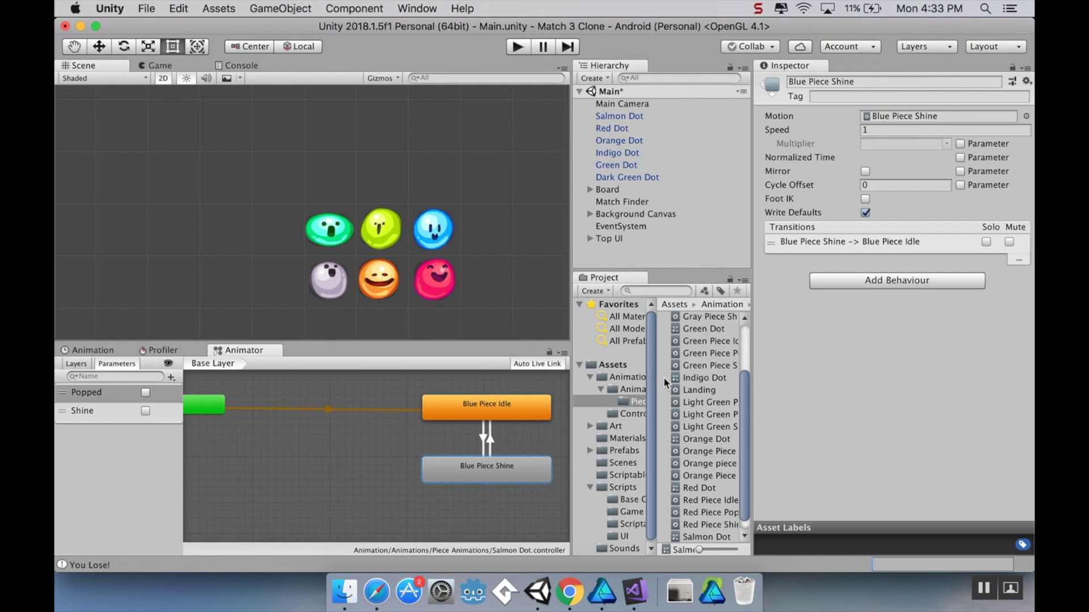
- Add the Landing clip as the layer default state in the Salmon Dot's controller, with a transition to Blue Piece Idle
{"action": "left_click_drag", "start_coordinate": [700, 389], "coordinate": [278, 466]}
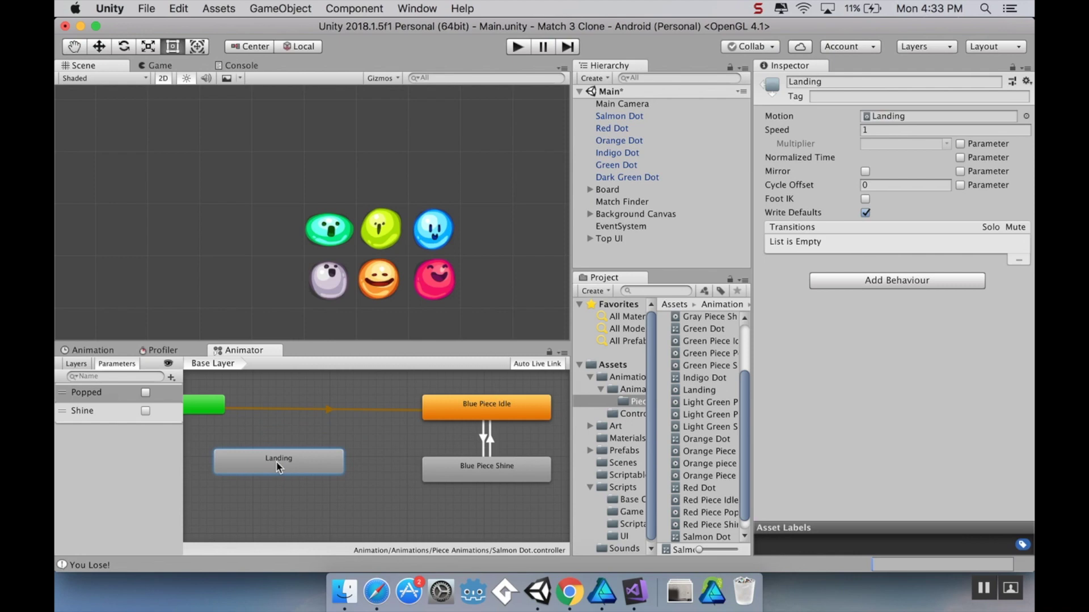
{"action": "right_click", "coordinate": [278, 466]}
{"action": "left_click", "coordinate": [219, 408]}
{"action": "right_click", "coordinate": [336, 463]}
{"action": "left_click", "coordinate": [401, 462]}
{"action": "left_click", "coordinate": [443, 406]}
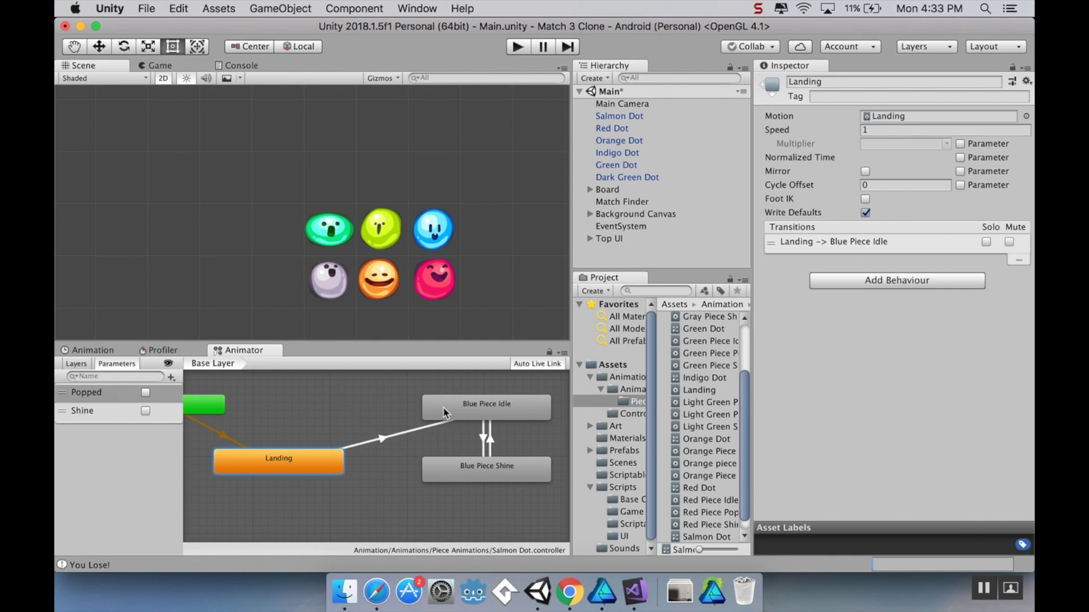
- Show the gray Indigo Dot's state graph and move Gray Piece Idle and Gray Piece Shine to the right, away from Entry
{"action": "left_click", "coordinate": [341, 281]}
{"action": "scroll", "coordinate": [404, 455], "scroll_direction": "up", "scroll_amount": 6}
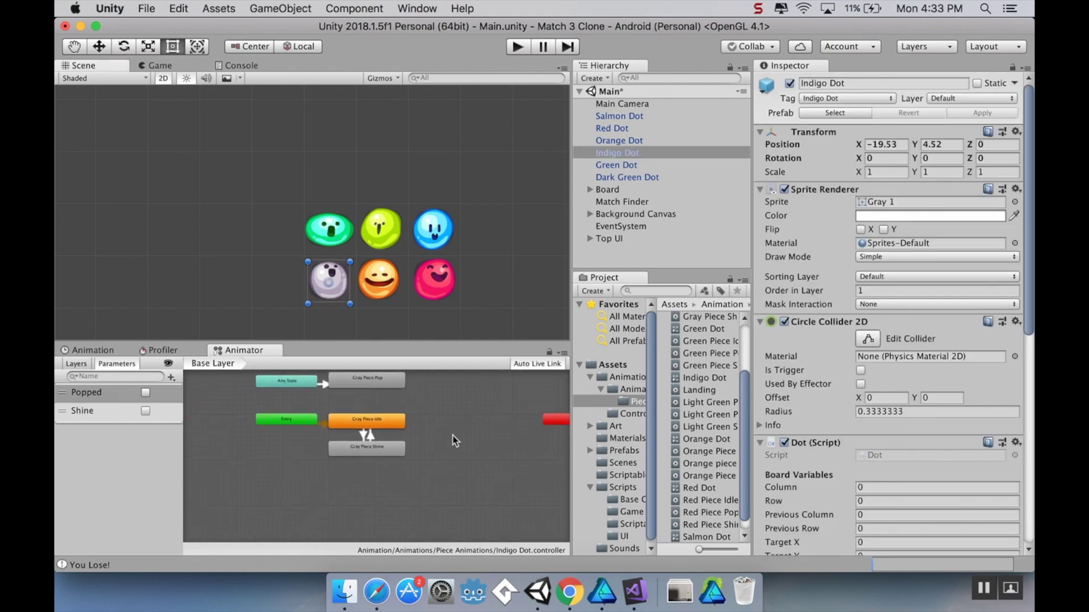
{"action": "middle_click_drag", "start_coordinate": [415, 433], "coordinate": [448, 466]}
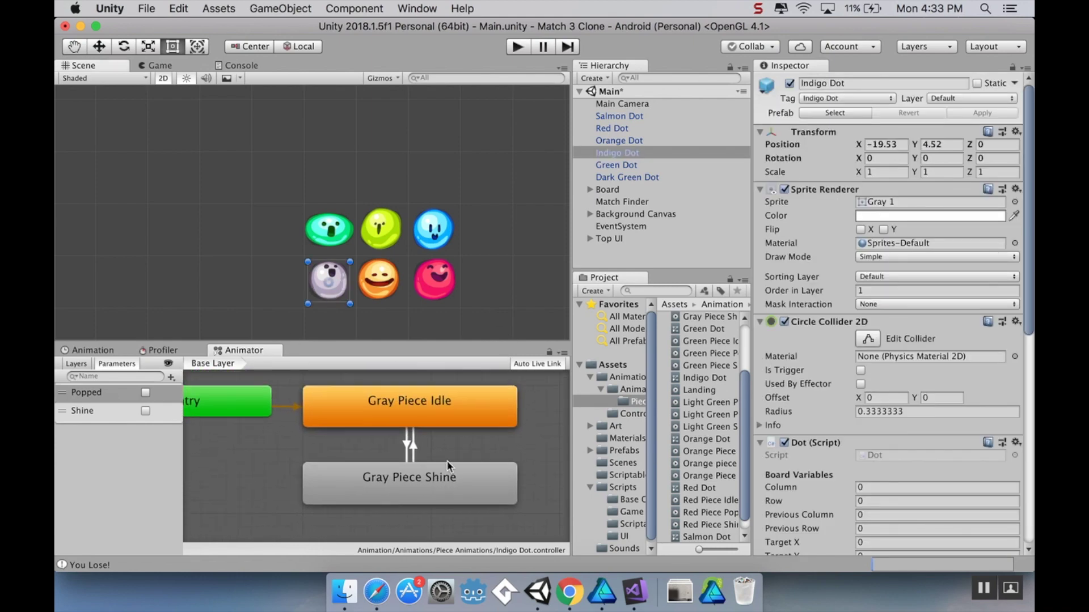
{"action": "scroll", "coordinate": [448, 468], "scroll_direction": "down", "scroll_amount": 5}
{"action": "left_click_drag", "start_coordinate": [386, 445], "coordinate": [500, 438]}
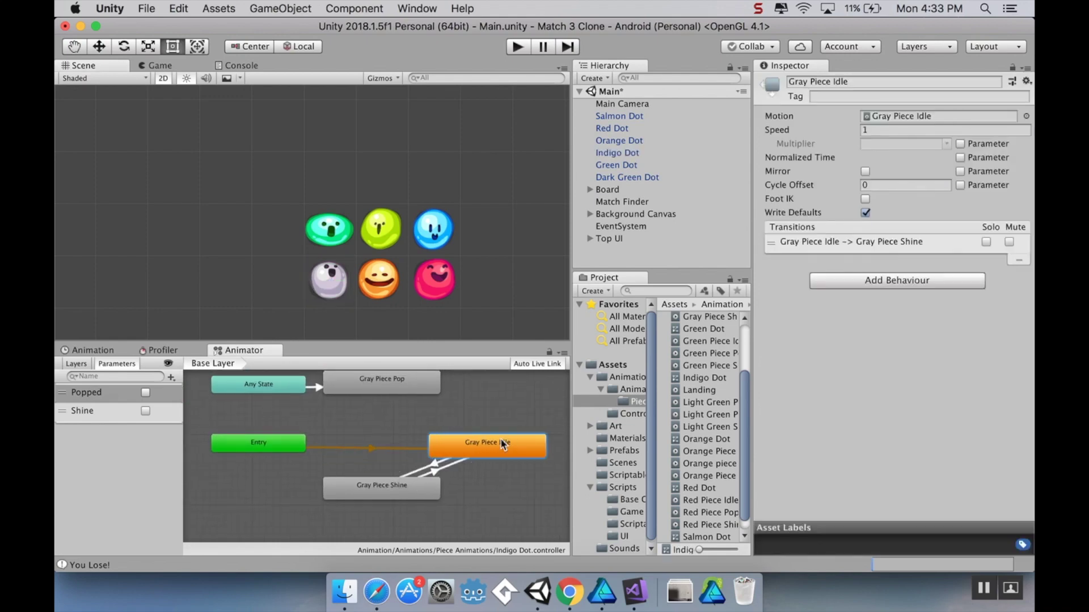
{"action": "left_click_drag", "start_coordinate": [397, 495], "coordinate": [512, 493]}
- Add the Landing clip as the layer default state in the Indigo Dot's controller, with a transition to Gray Piece Idle
{"action": "left_click_drag", "start_coordinate": [706, 389], "coordinate": [295, 488]}
{"action": "right_click", "coordinate": [304, 485]}
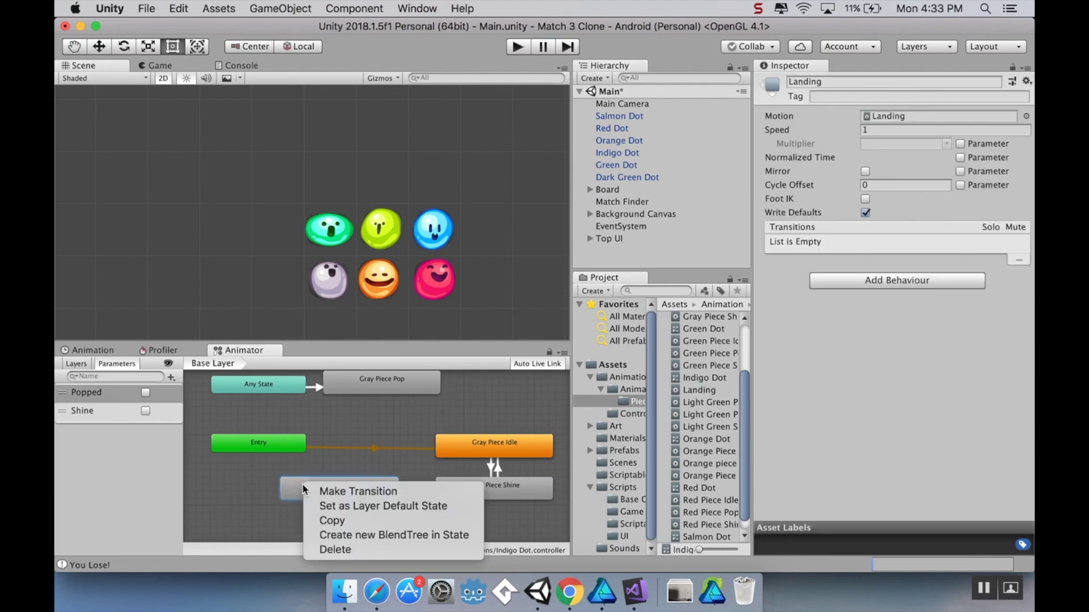
{"action": "left_click", "coordinate": [363, 507]}
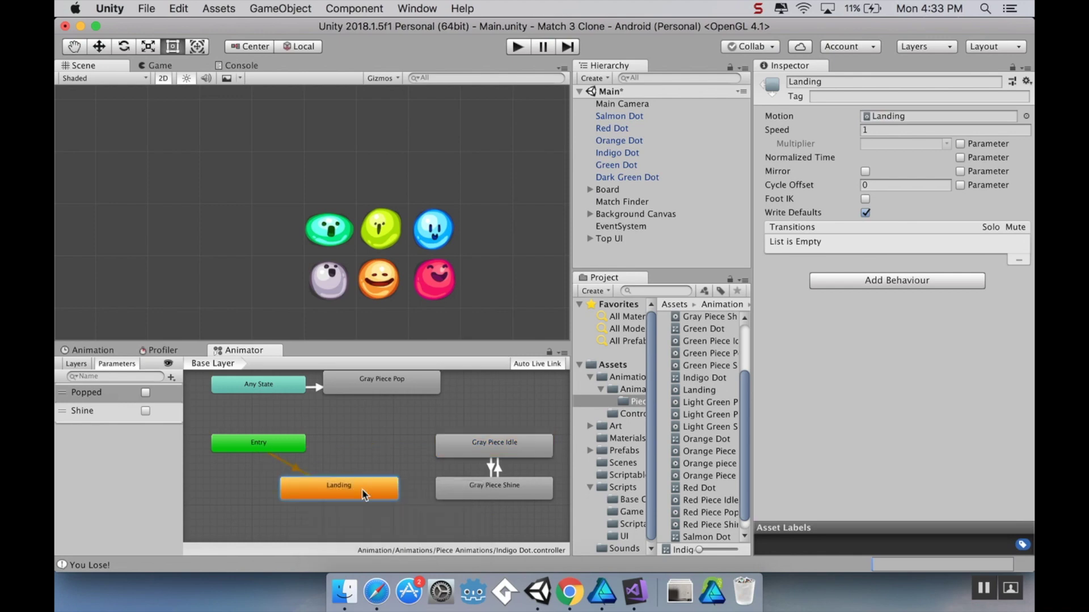
{"action": "right_click", "coordinate": [363, 495]}
{"action": "left_click", "coordinate": [386, 498]}
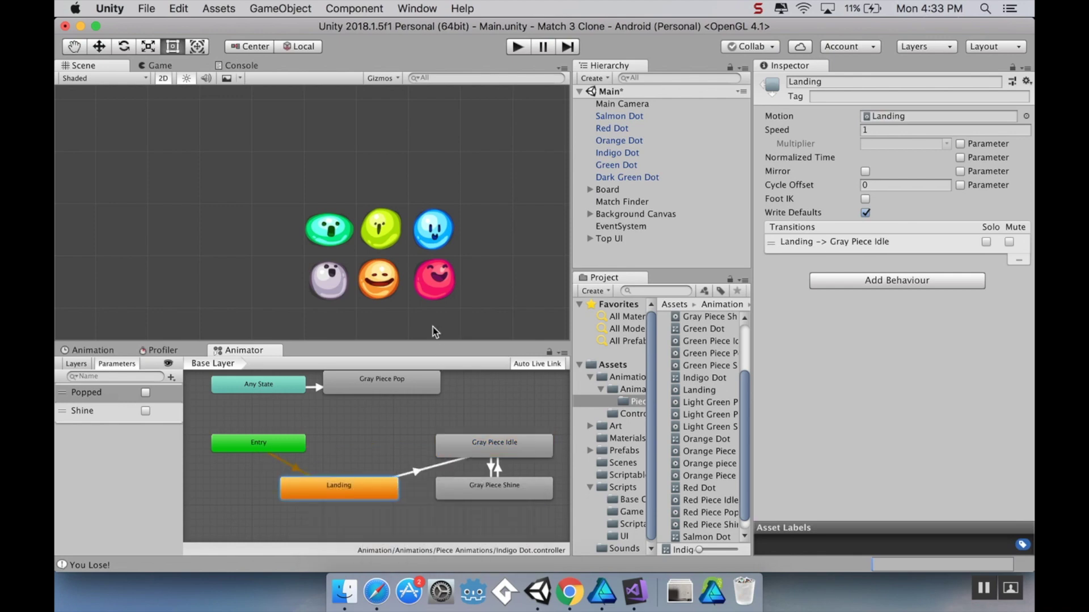
- Show the Orange Dot's state graph and move Orange Piece Idle to the right, away from Entry
{"action": "left_click", "coordinate": [389, 297]}
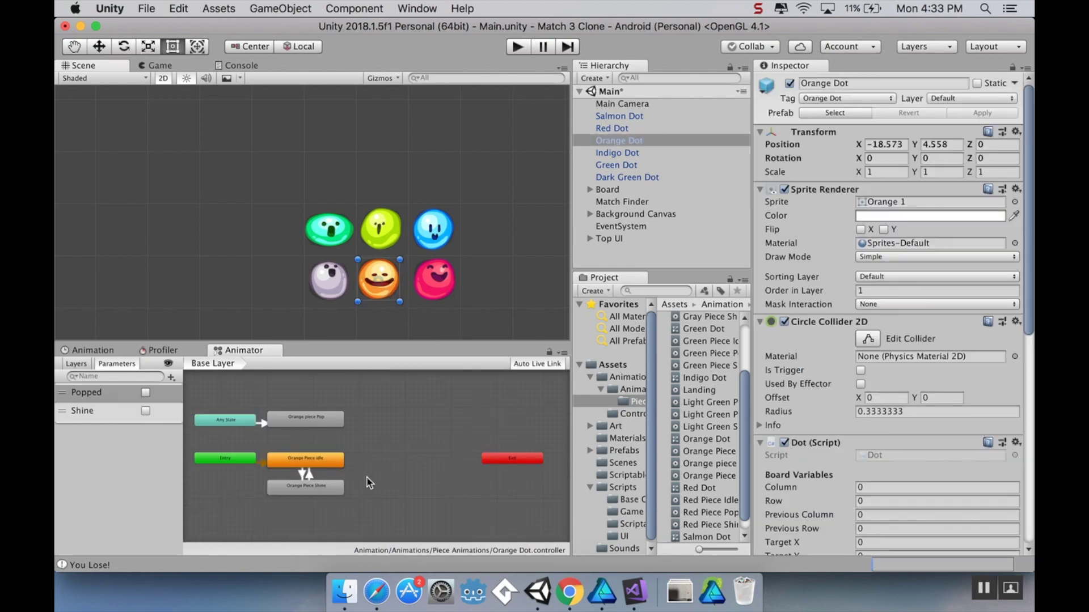
{"action": "left_click", "coordinate": [335, 461]}
{"action": "left_click_drag", "start_coordinate": [334, 461], "coordinate": [384, 460]}
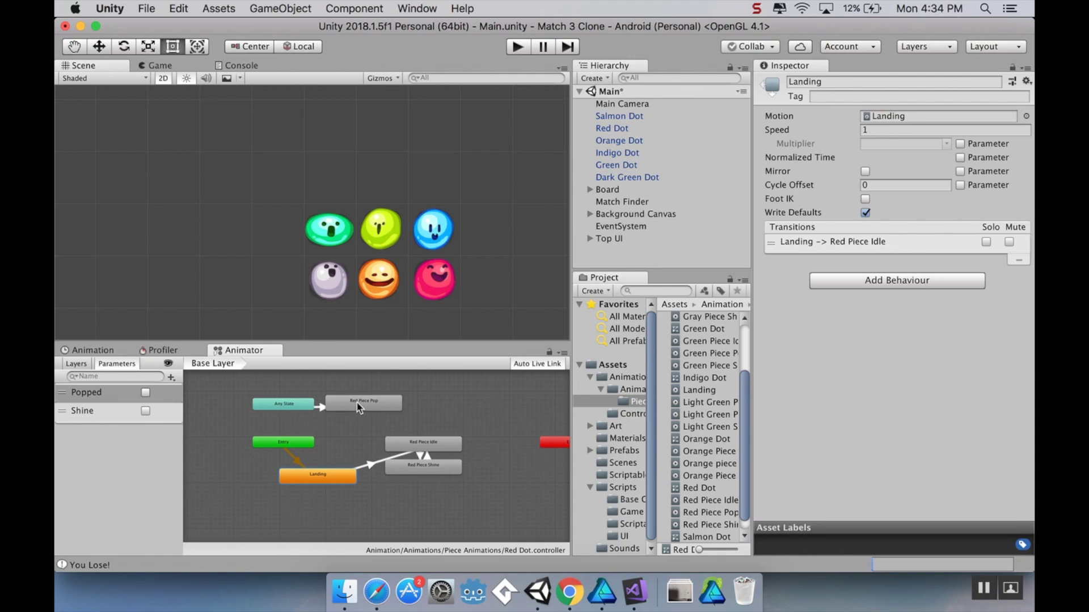
- Review the state graphs of the Salmon, Red, Indigo, Dark Green, Green and Orange Dots for their Landing states and transitions
{"action": "left_click", "coordinate": [618, 116]}
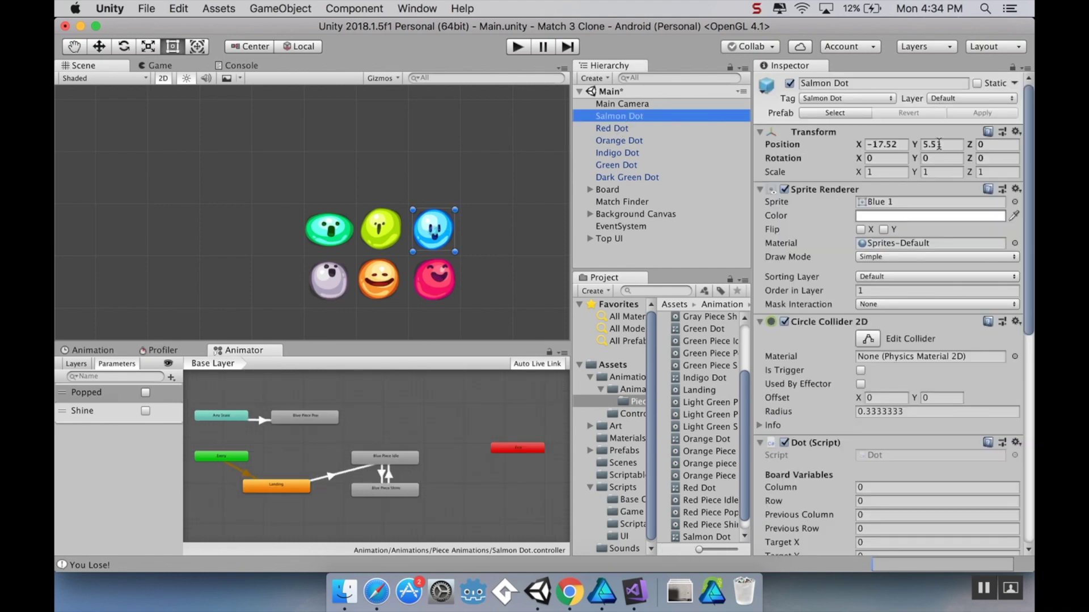
{"action": "left_click", "coordinate": [670, 129]}
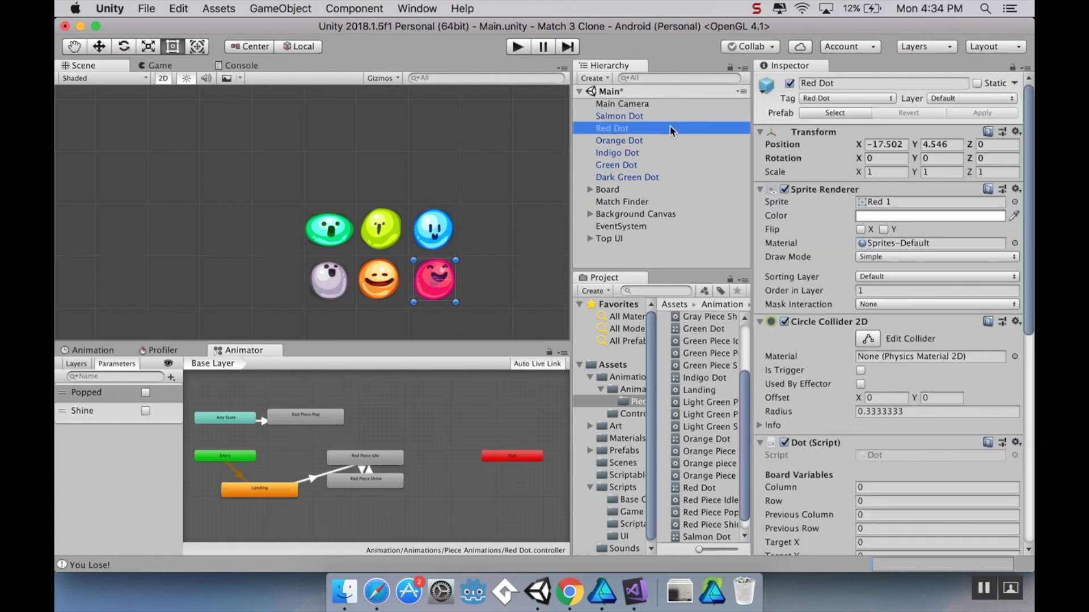
{"action": "left_click", "coordinate": [432, 235]}
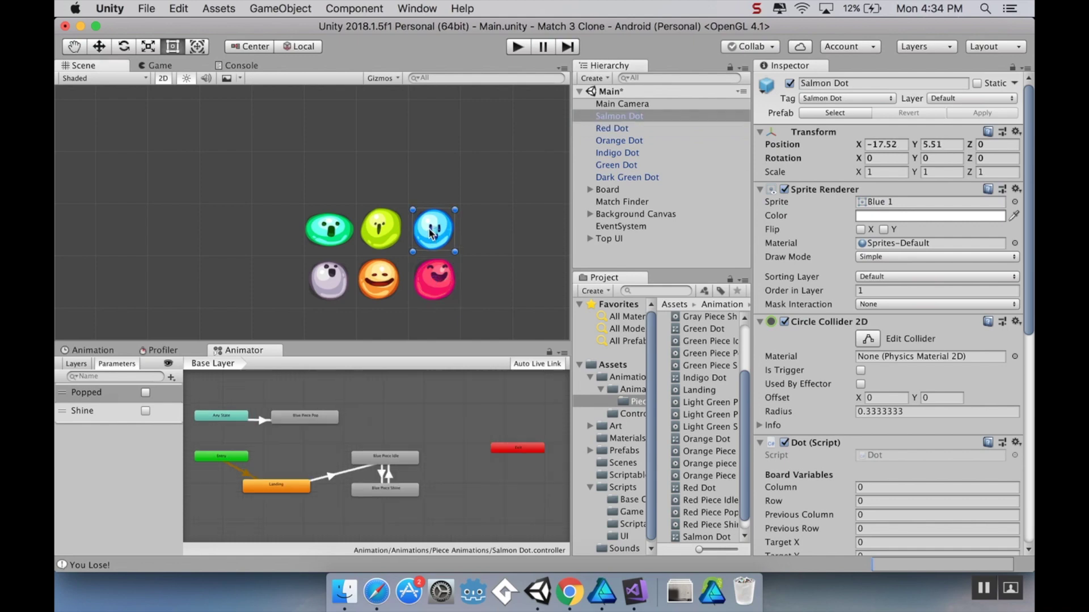
{"action": "left_click", "coordinate": [611, 156]}
{"action": "left_click", "coordinate": [616, 179]}
{"action": "left_click", "coordinate": [617, 166]}
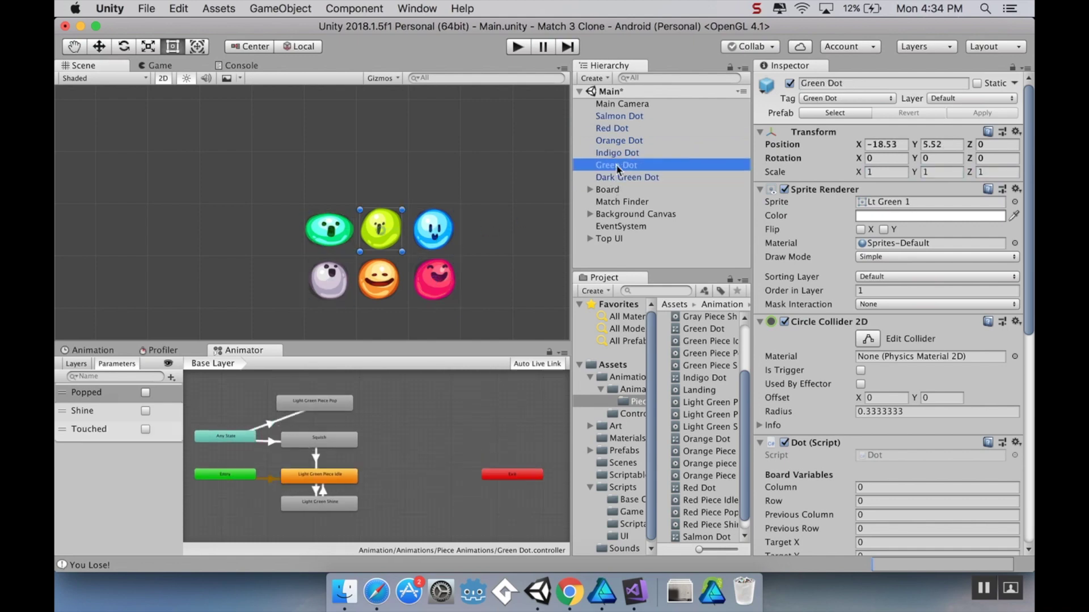
{"action": "left_click", "coordinate": [617, 154]}
{"action": "left_click", "coordinate": [619, 140]}
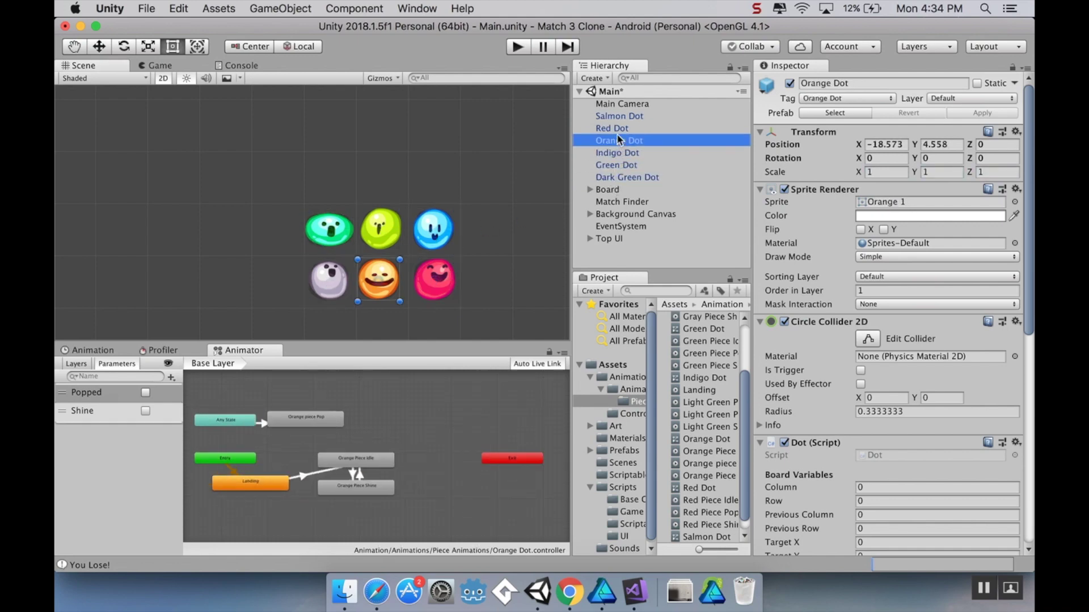
- Switch the Dark Green Dot's animation clip from Landing to Green Piece Idle
{"action": "left_click", "coordinate": [334, 229]}
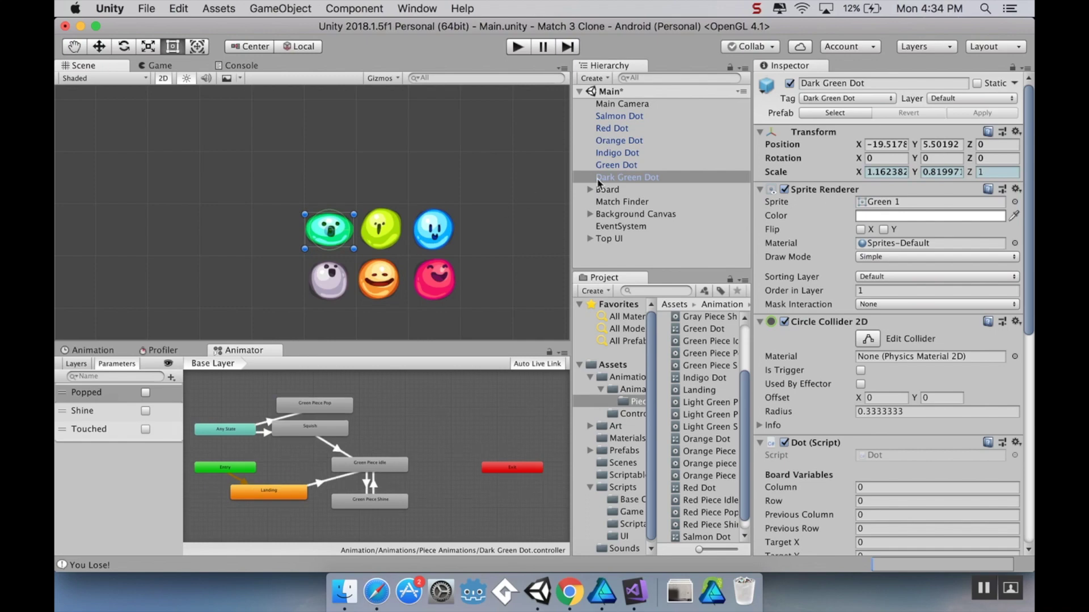
{"action": "left_click", "coordinate": [91, 350]}
{"action": "left_click", "coordinate": [102, 377]}
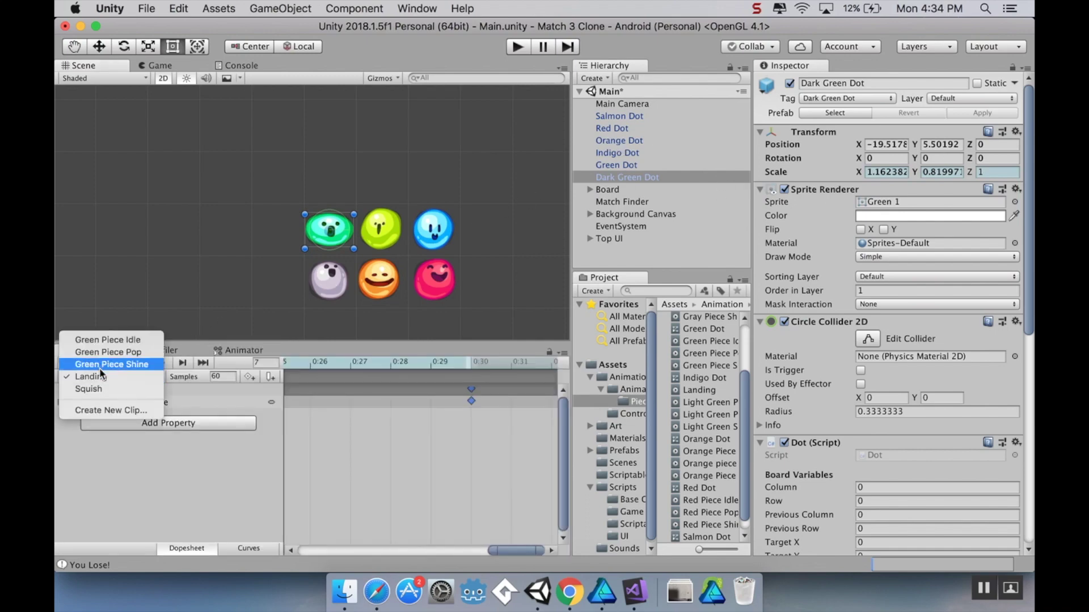
{"action": "left_click", "coordinate": [104, 341]}
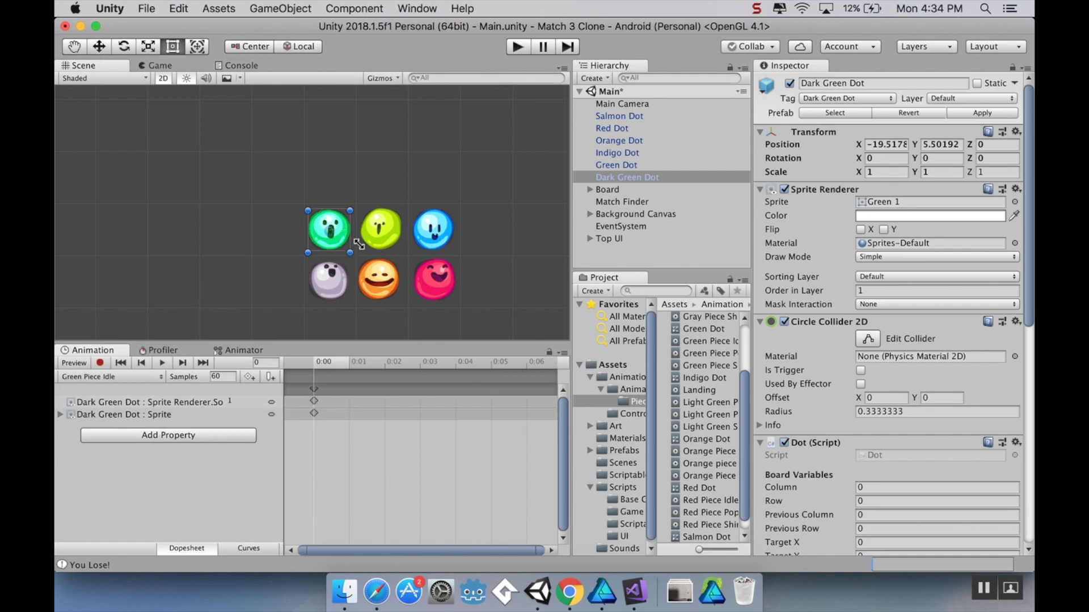
{"action": "middle_click_drag", "start_coordinate": [306, 172], "coordinate": [272, 177]}
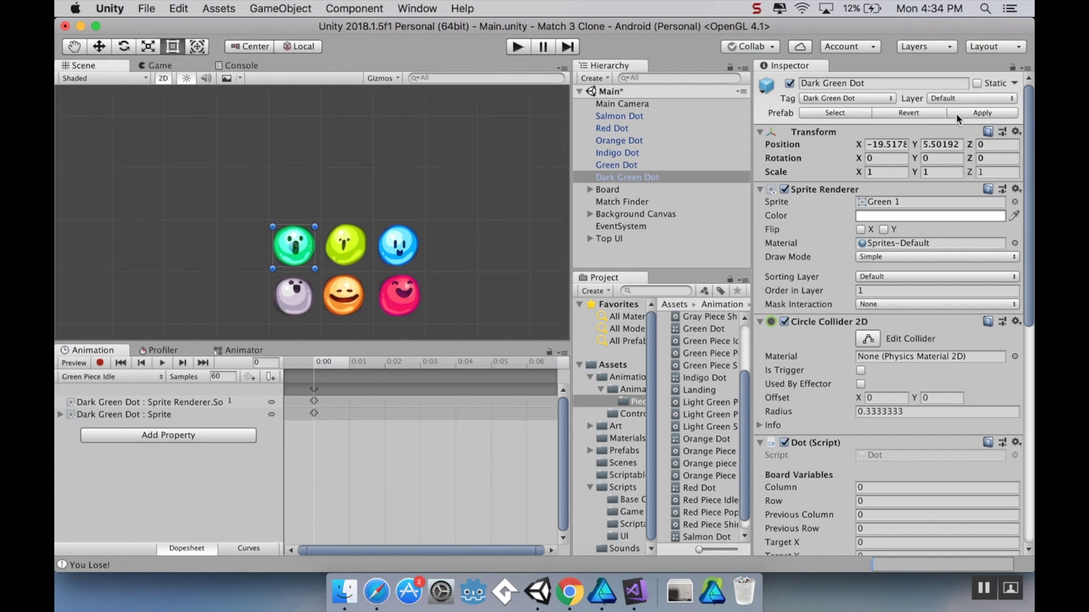
- Apply the instance changes of the Green, Indigo, Orange, Red and Salmon Dots to their prefabs
{"action": "left_click", "coordinate": [691, 165]}
{"action": "left_click", "coordinate": [968, 113]}
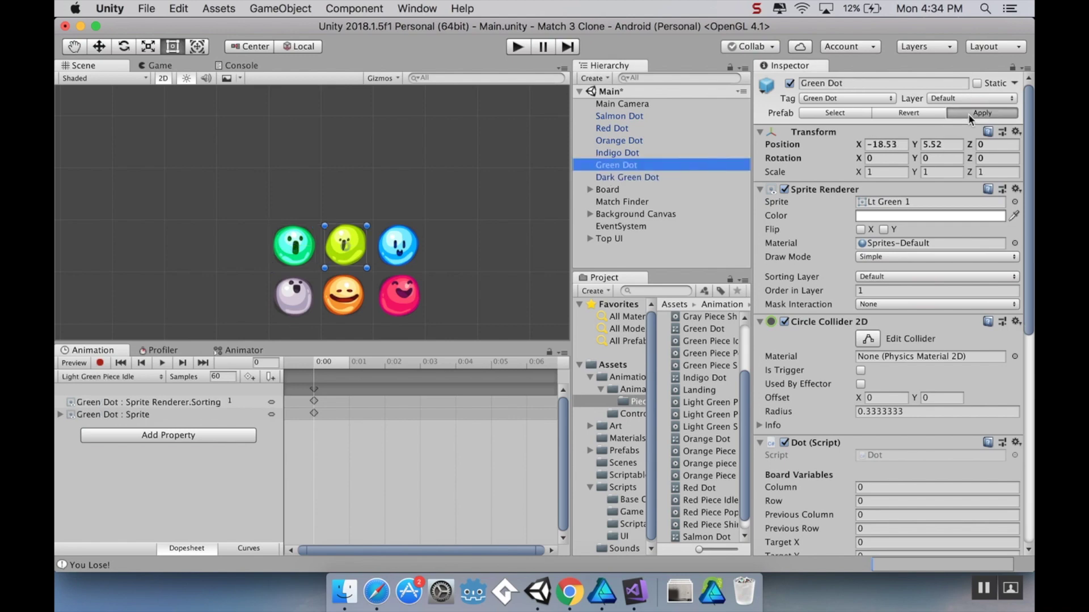
{"action": "left_click", "coordinate": [684, 153]}
{"action": "left_click", "coordinate": [966, 113]}
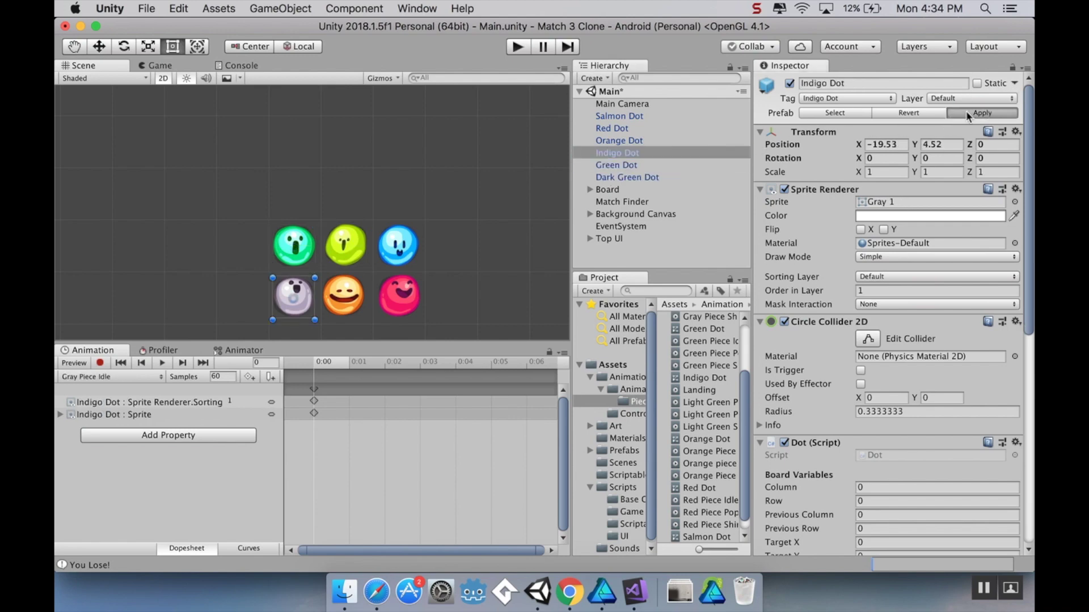
{"action": "left_click", "coordinate": [656, 139]}
{"action": "left_click", "coordinate": [971, 112]}
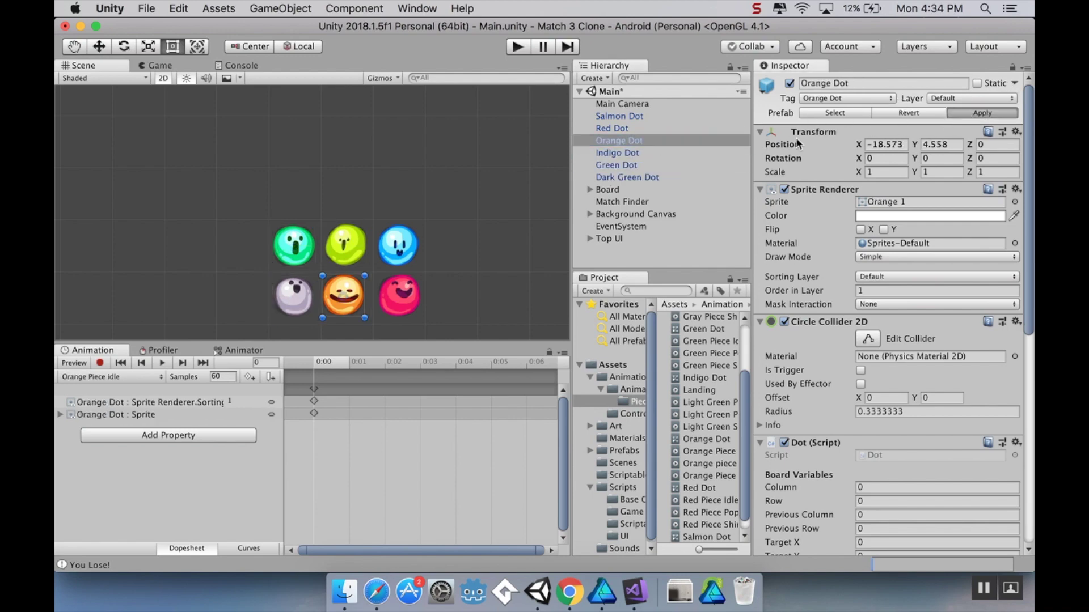
{"action": "left_click", "coordinate": [647, 131]}
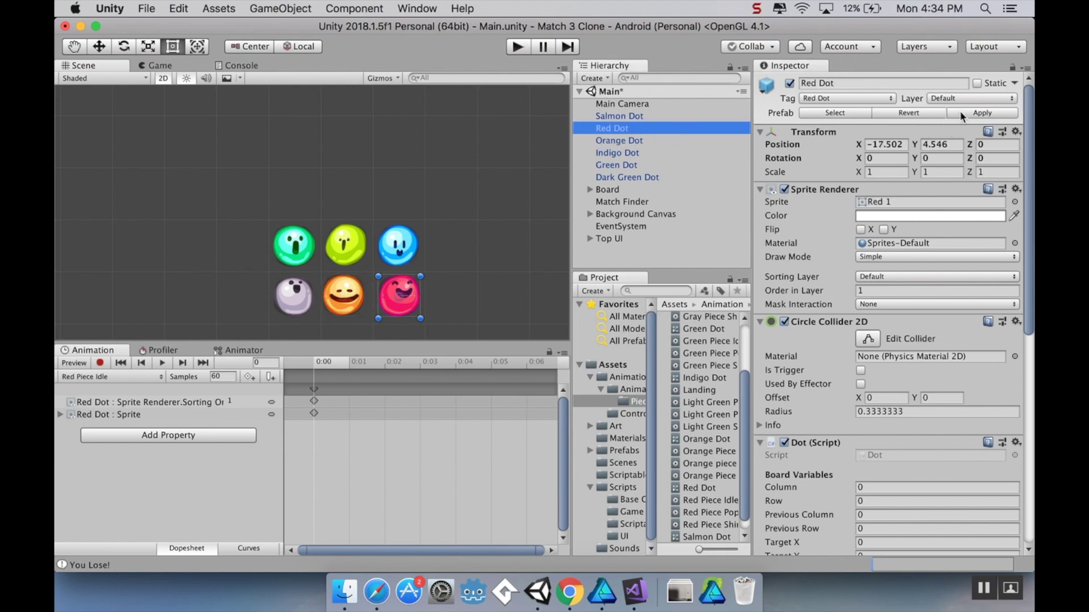
{"action": "left_click", "coordinate": [963, 113]}
{"action": "left_click", "coordinate": [635, 117]}
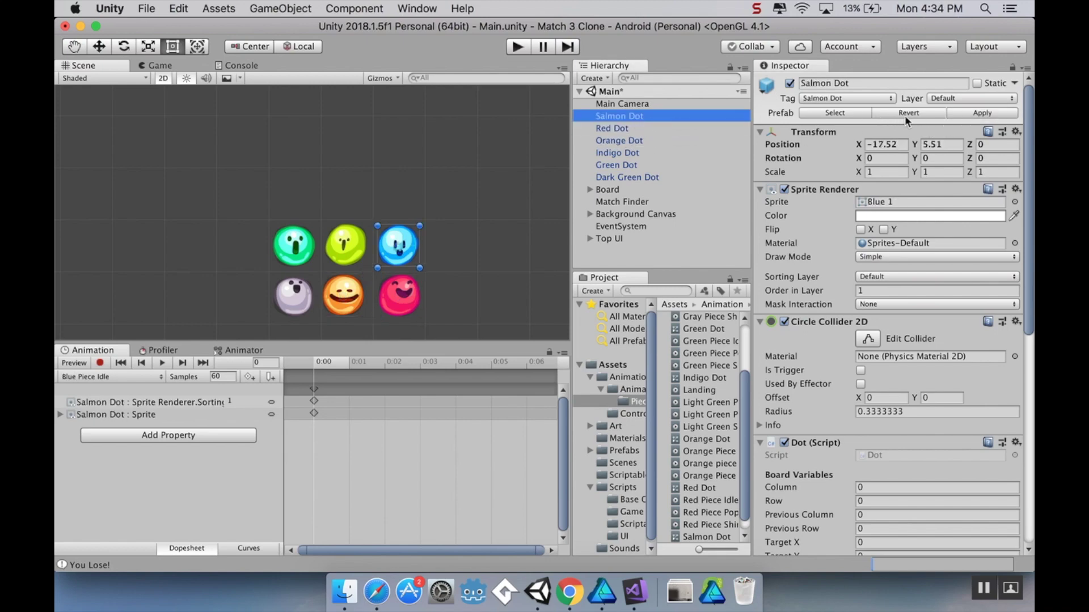
{"action": "left_click", "coordinate": [982, 114]}
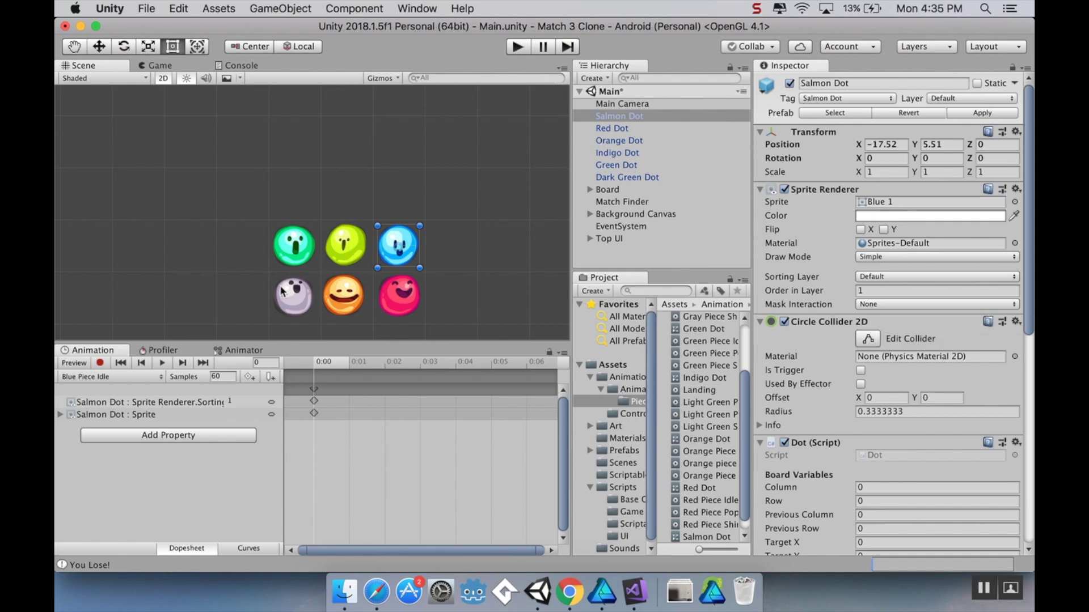
- Play-test the game, swapping neighbouring pieces to make matches and watch the landing animation on the new dots
{"action": "left_click", "coordinate": [519, 47]}
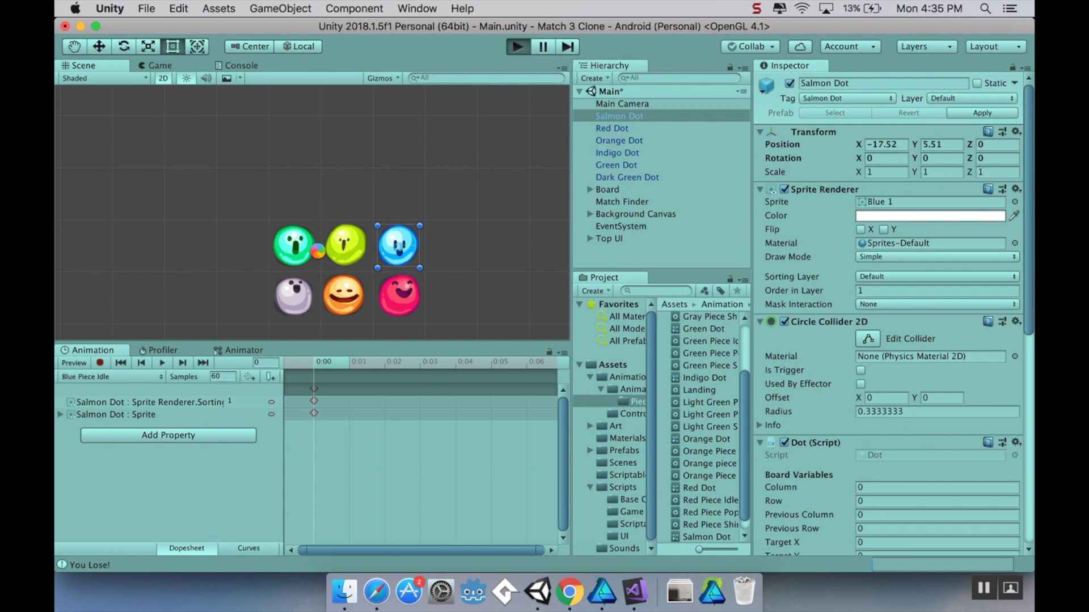
{"action": "right_click", "coordinate": [190, 64]}
{"action": "key", "text": "Return"}
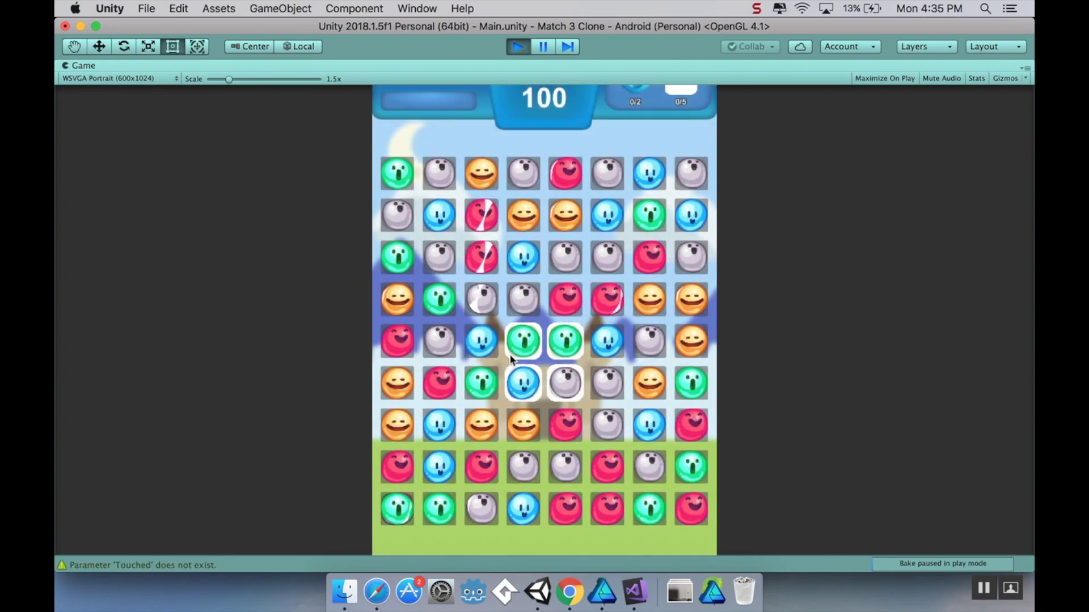
{"action": "left_click_drag", "start_coordinate": [445, 299], "coordinate": [503, 293]}
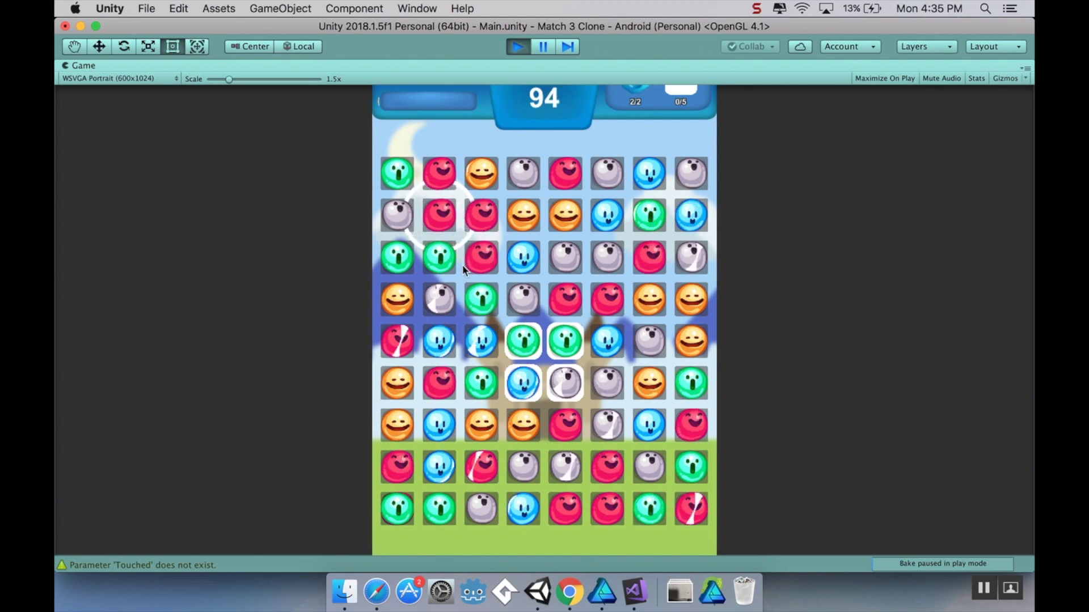
{"action": "left_click_drag", "start_coordinate": [439, 258], "coordinate": [510, 263]}
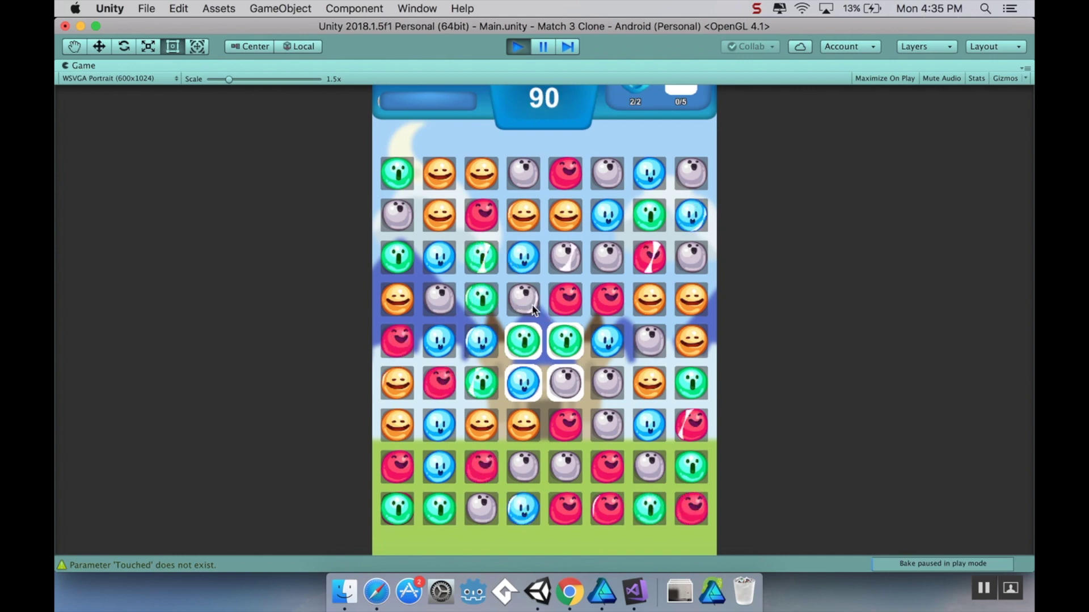
{"action": "left_click_drag", "start_coordinate": [485, 346], "coordinate": [524, 343]}
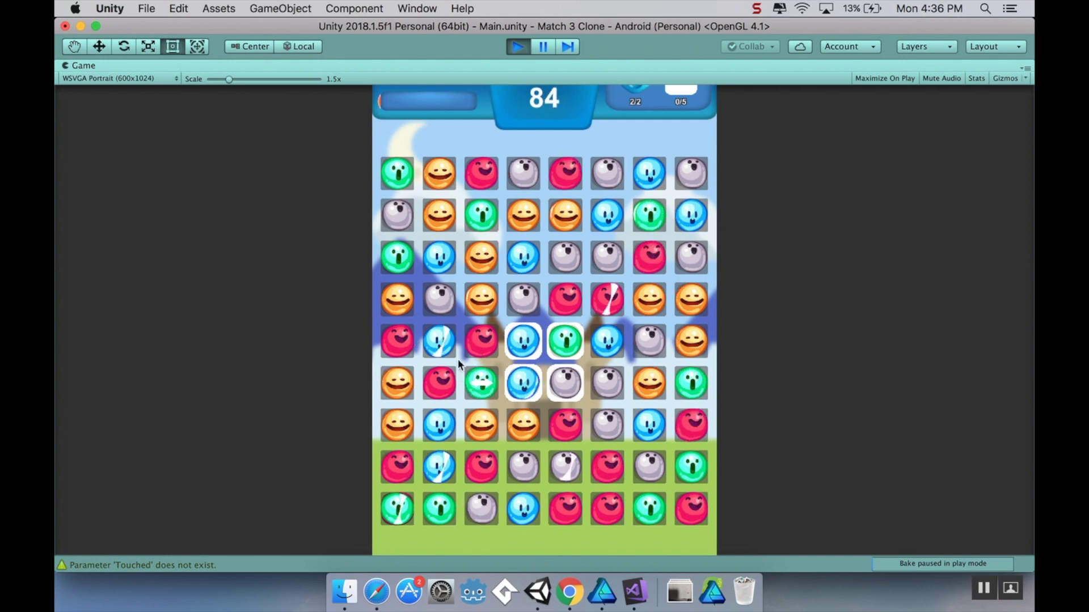
{"action": "left_click_drag", "start_coordinate": [442, 346], "coordinate": [434, 396]}
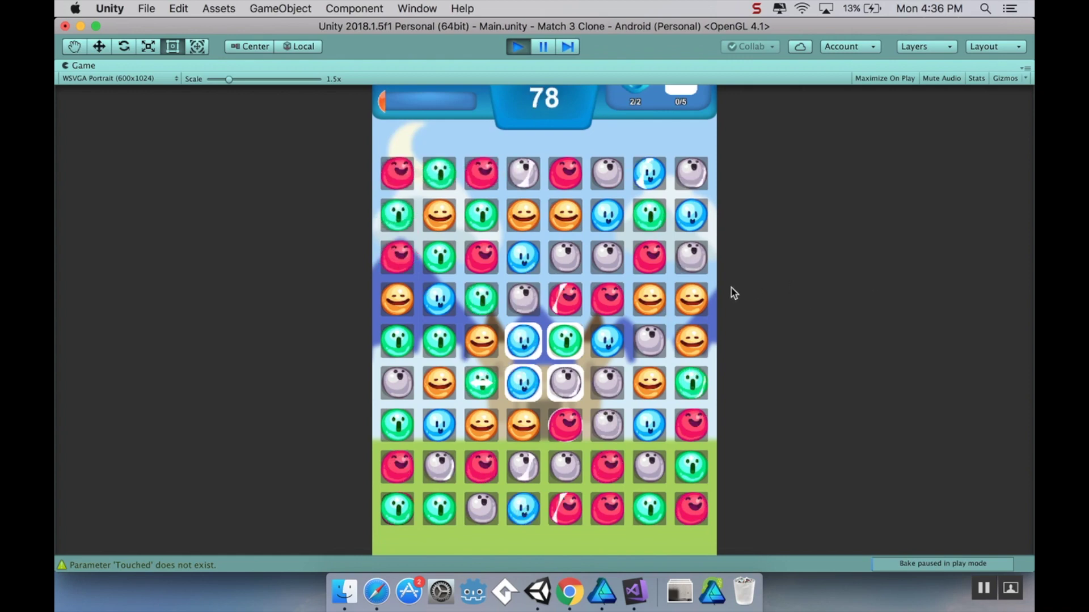
{"action": "left_click_drag", "start_coordinate": [574, 460], "coordinate": [609, 460]}
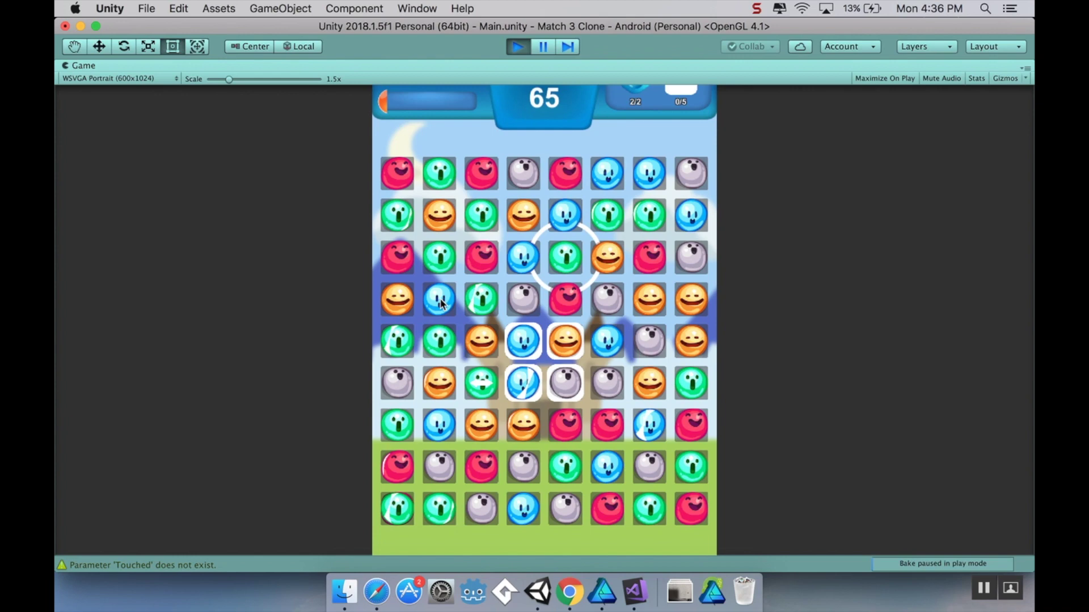
{"action": "left_click_drag", "start_coordinate": [439, 299], "coordinate": [500, 304]}
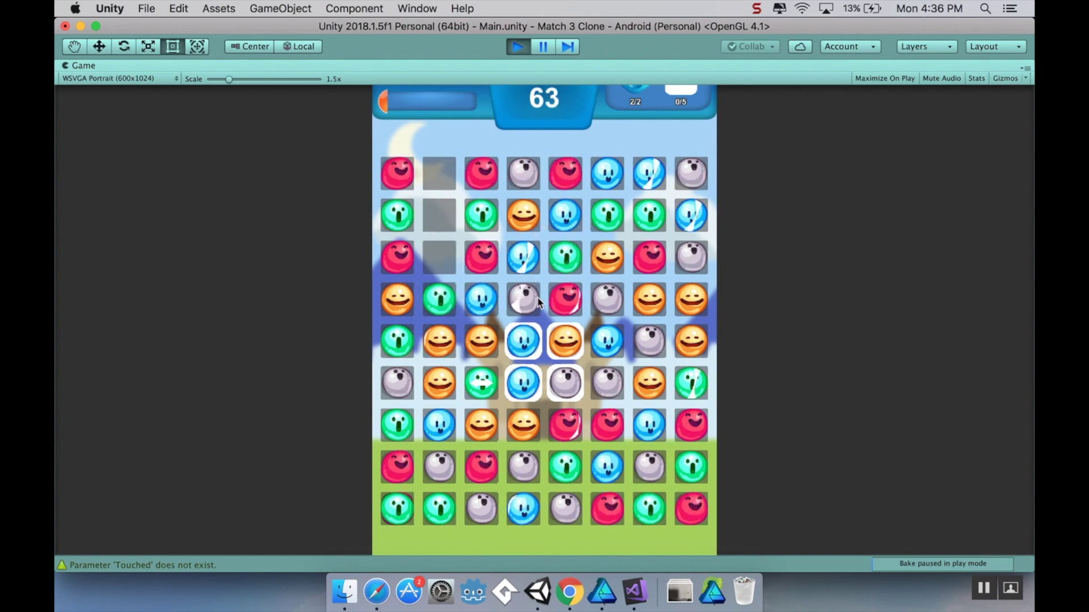